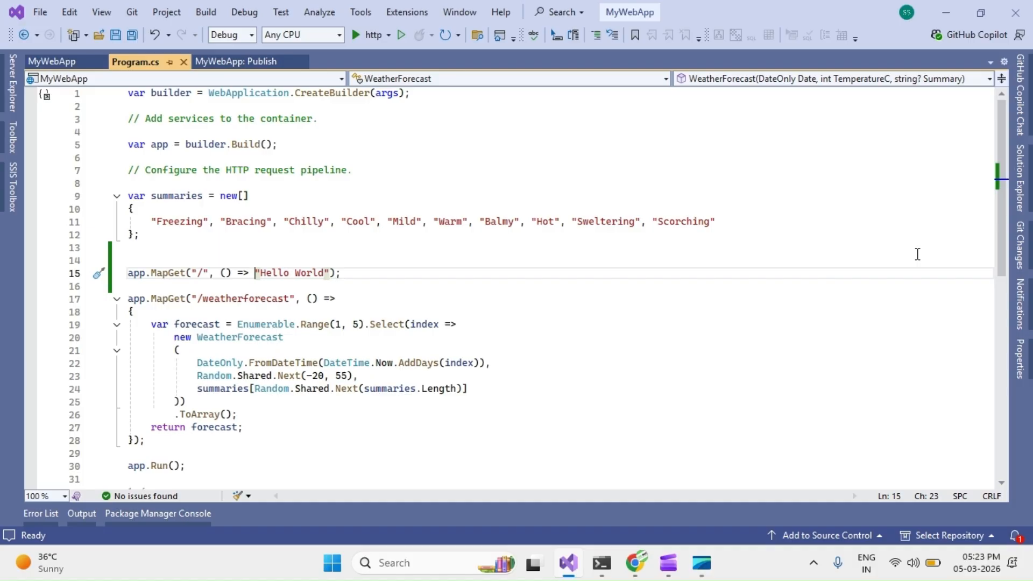
- Show the MyWebApp project tree, switch to Chrome, and reopen the default domain of the mywebappdemo web app in a fresh tab
click(1026, 188)
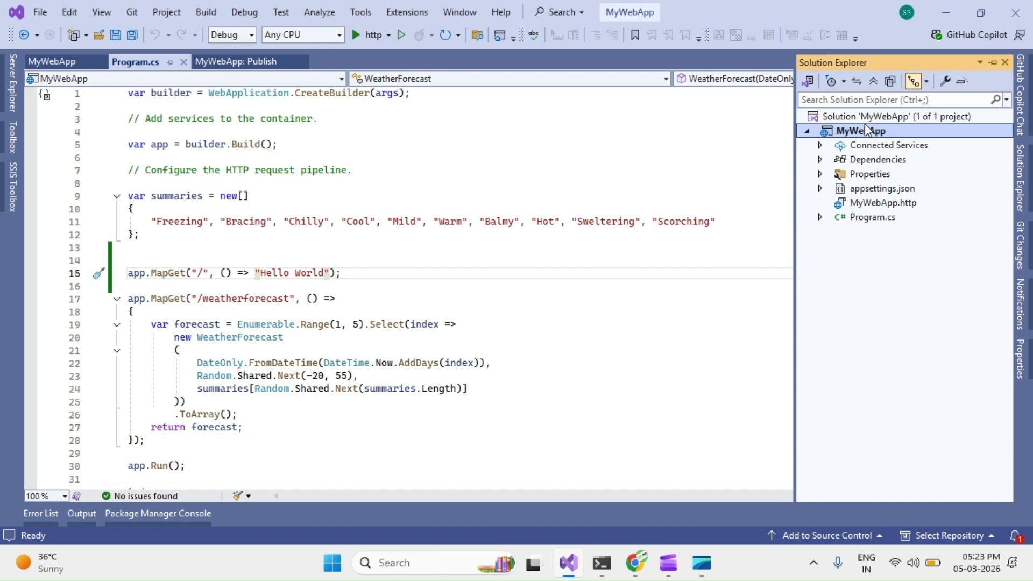
click(669, 564)
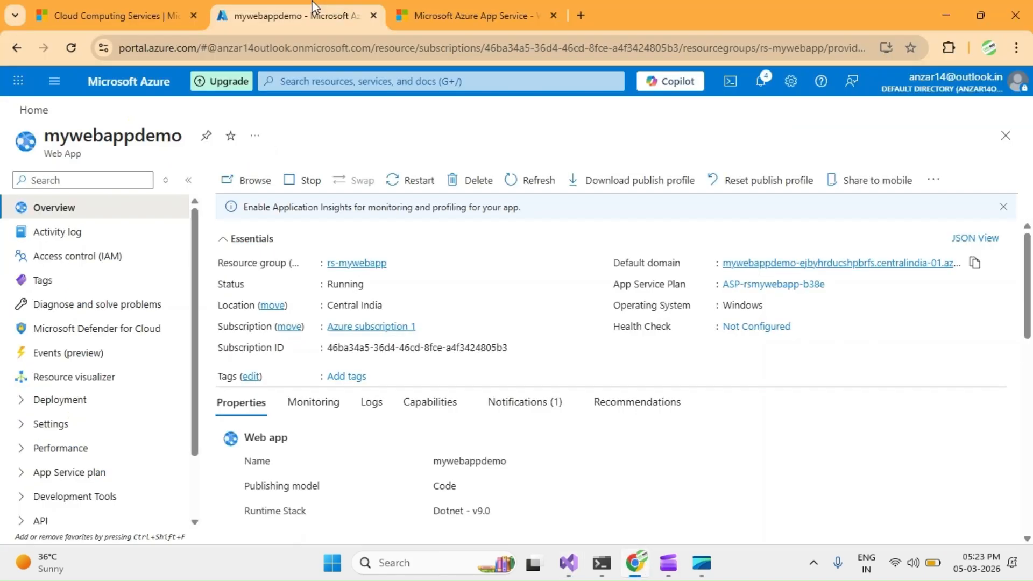
scroll(776, 467, down, 5)
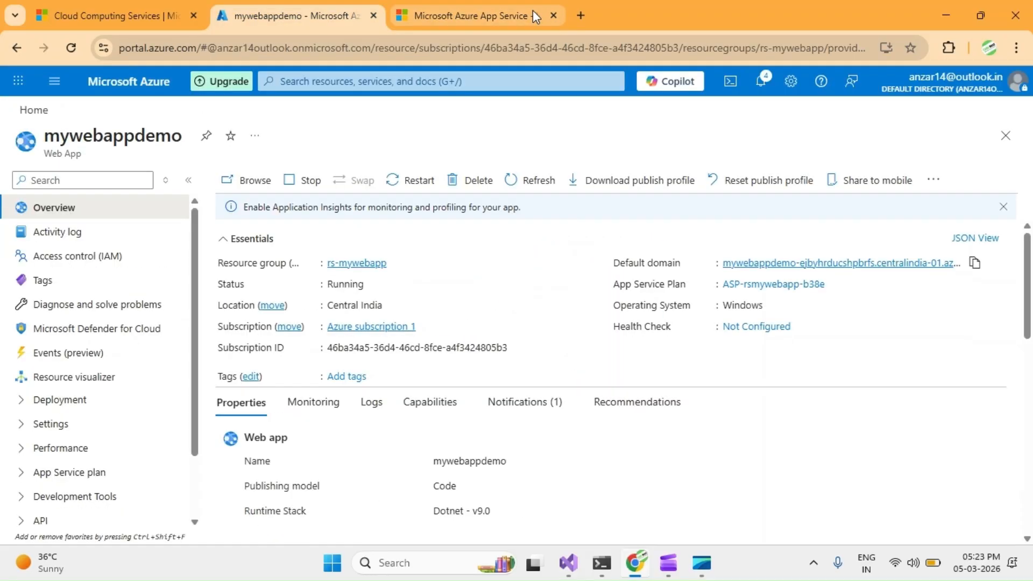
middle_click(533, 12)
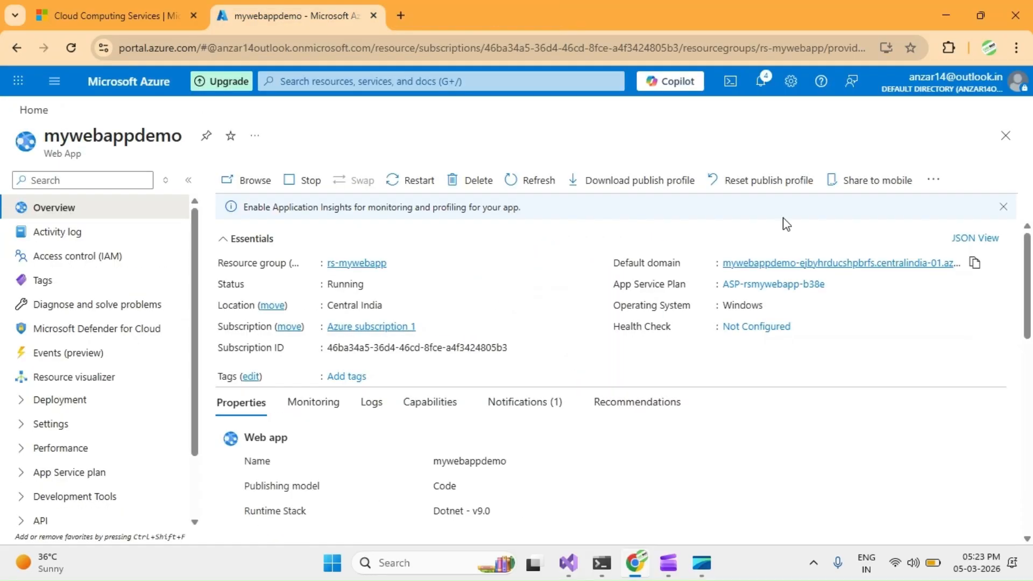
click(829, 263)
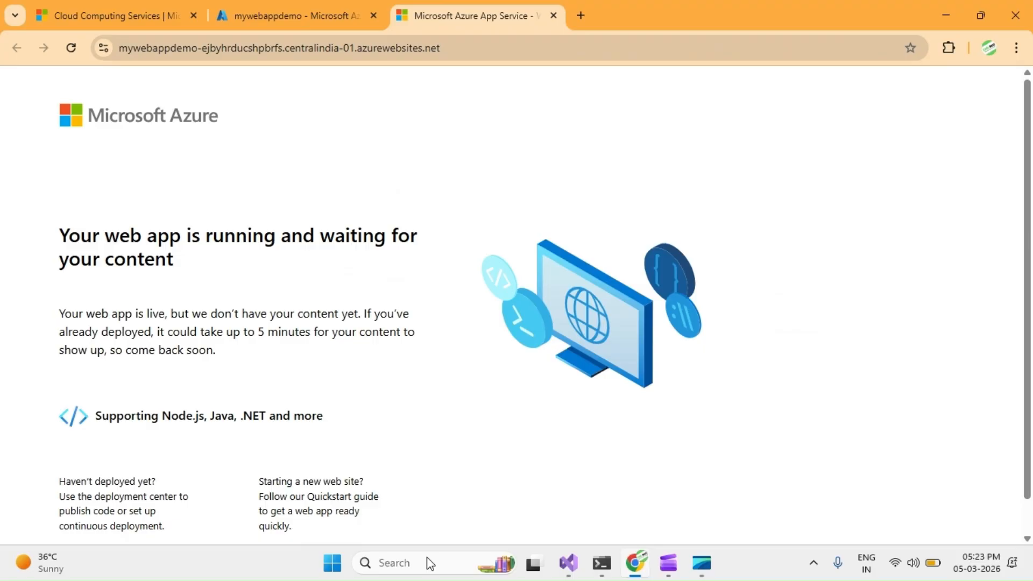
- Switch to Visual Studio, create a Folder publish profile for MyWebApp targeting bin\Release\net9.0\publish\, and publish the app with it
key(alt+Tab)
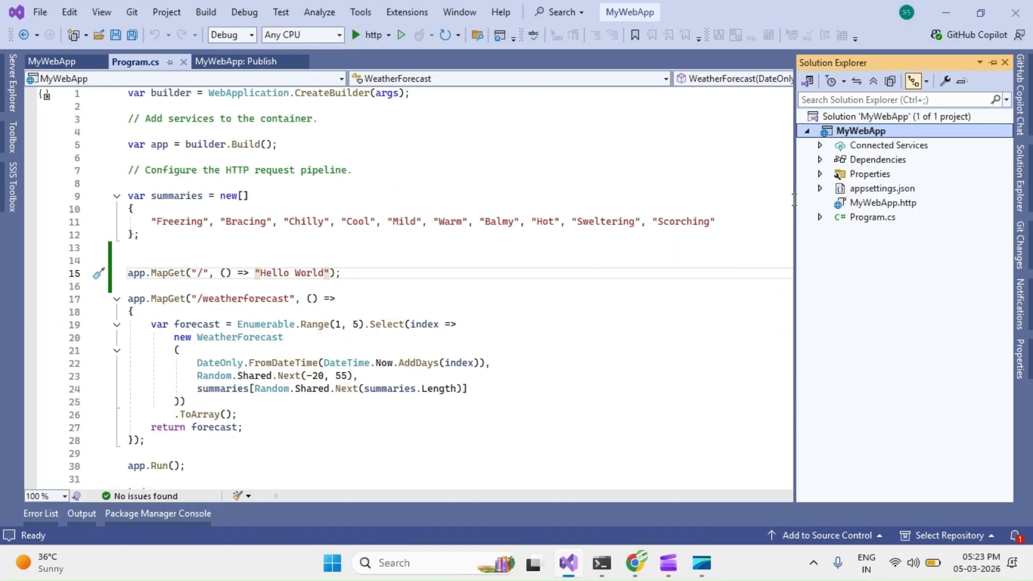
right_click(860, 130)
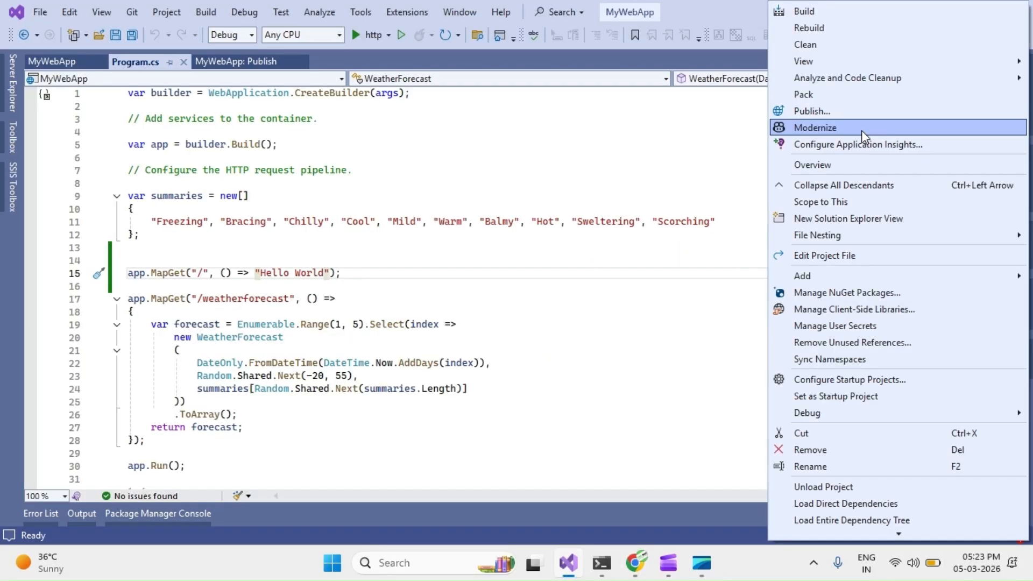
key(Escape)
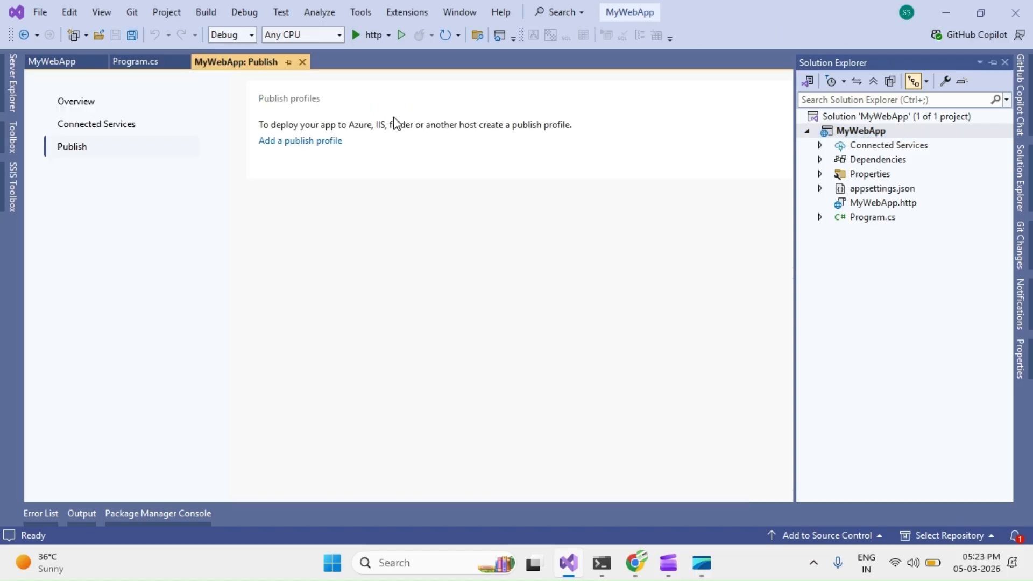
click(286, 140)
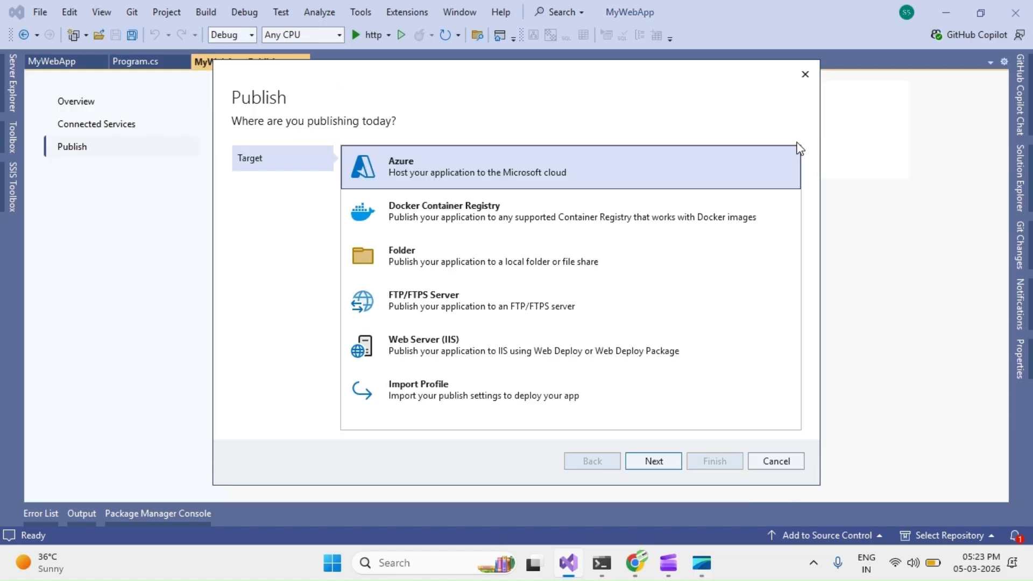
click(406, 257)
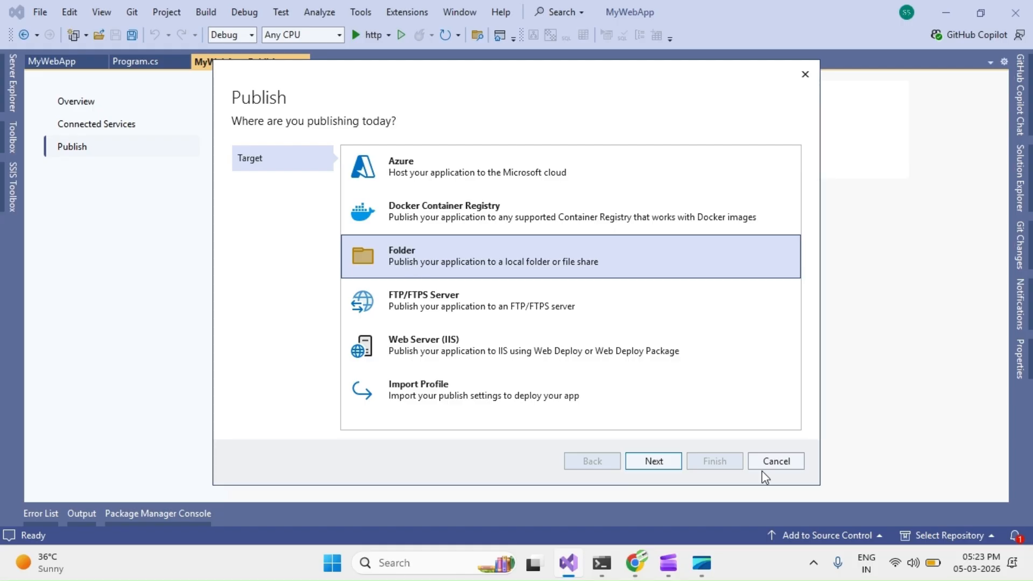
click(649, 455)
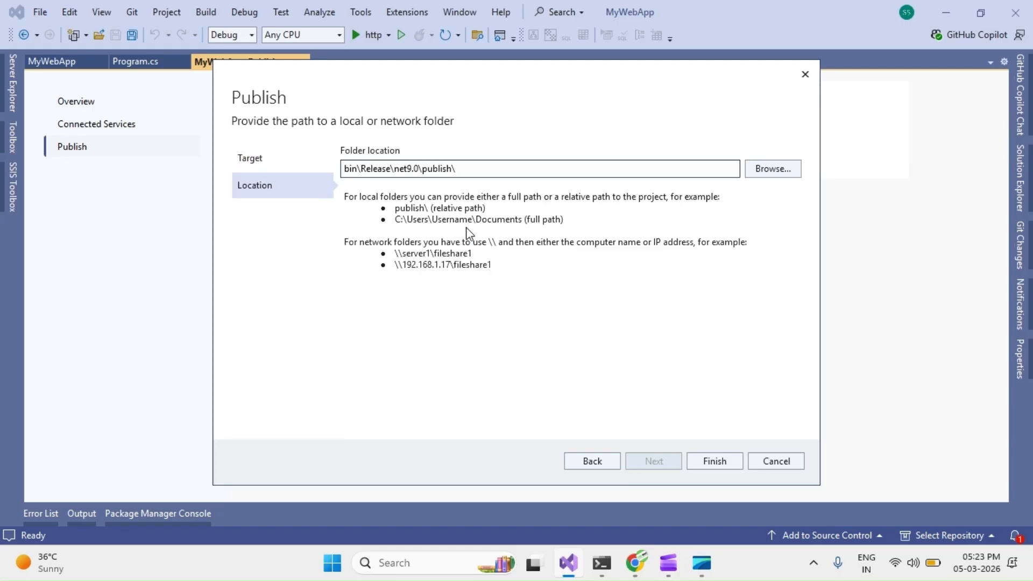
triple_click(354, 171)
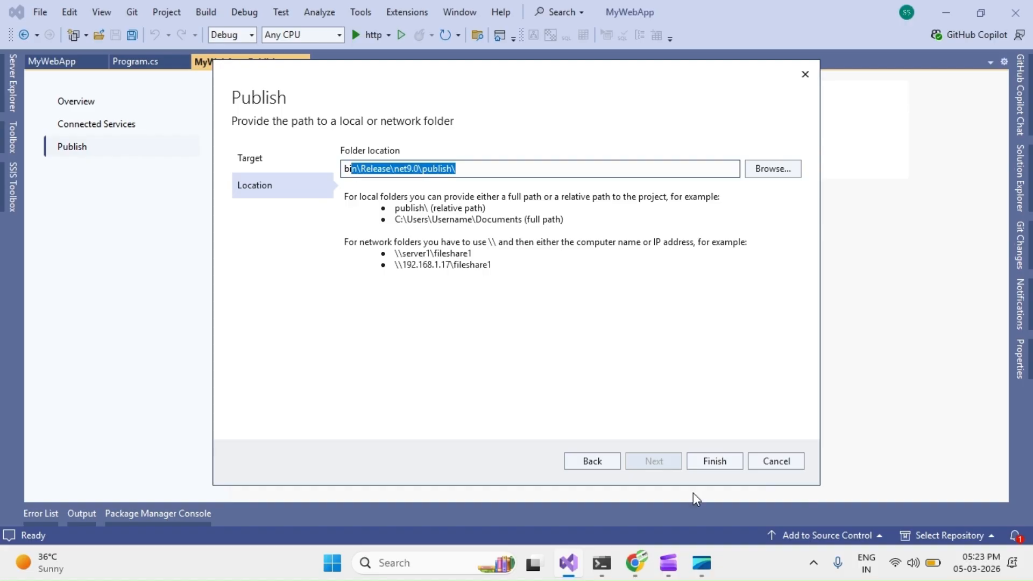
click(716, 461)
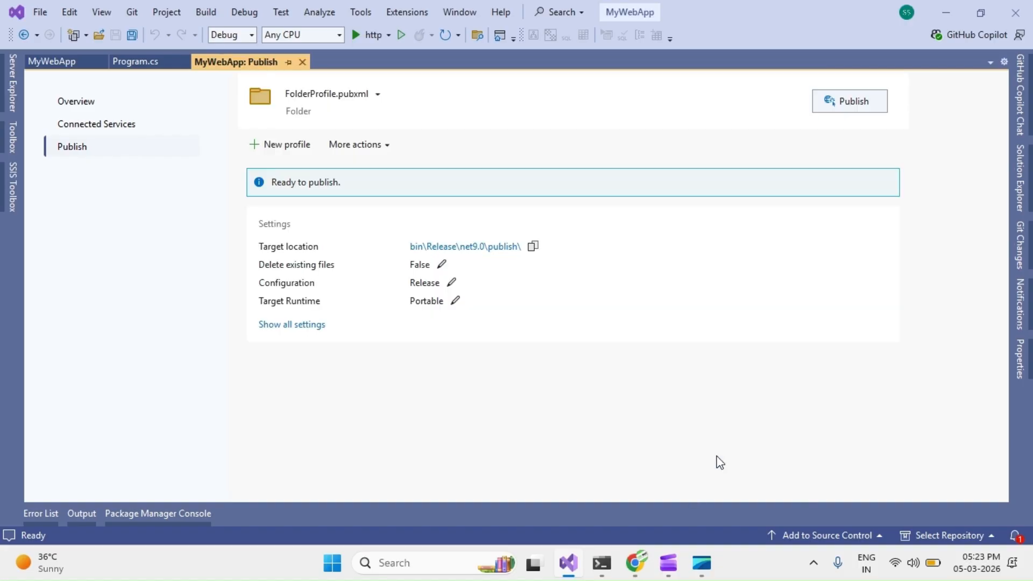
click(867, 107)
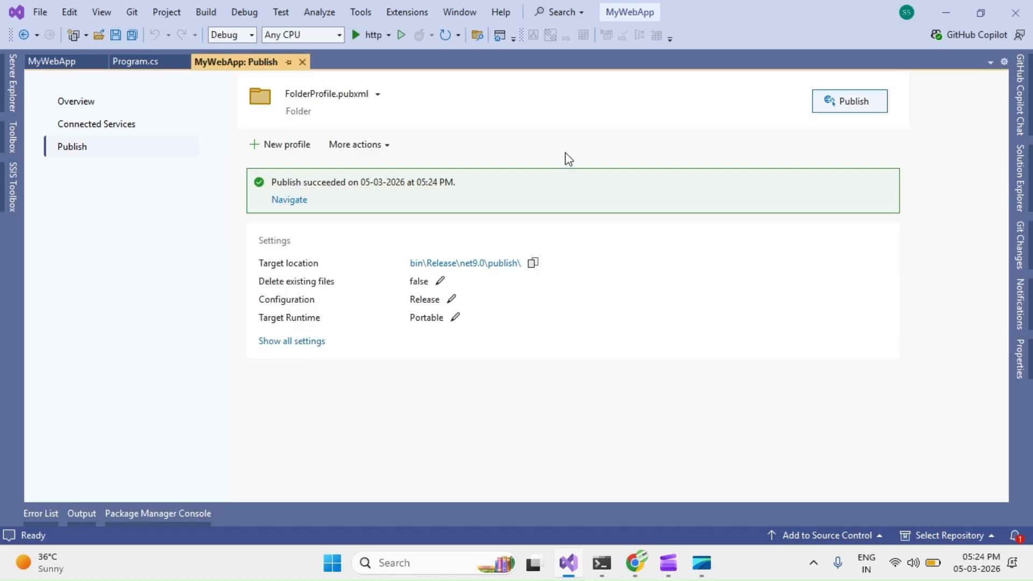
- Open the publish target folder and compress all of its published files into a single ZIP archive
click(489, 269)
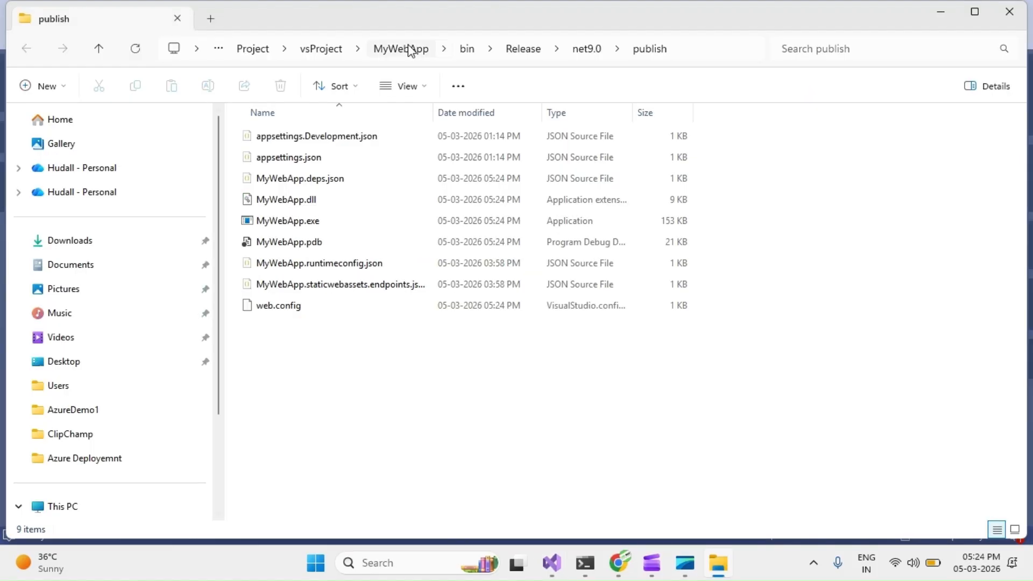
drag(833, 418, 415, 145)
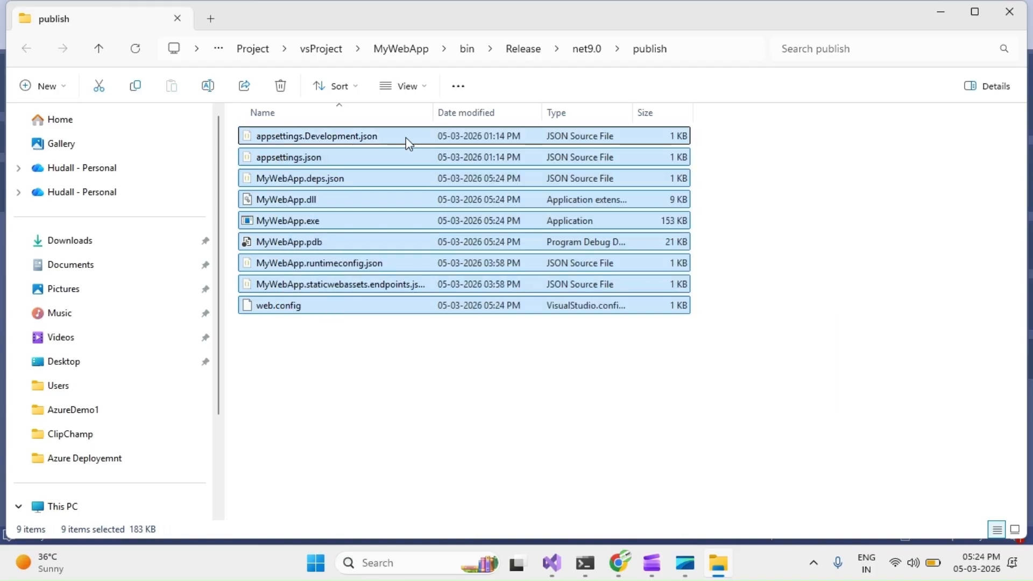
right_click(408, 143)
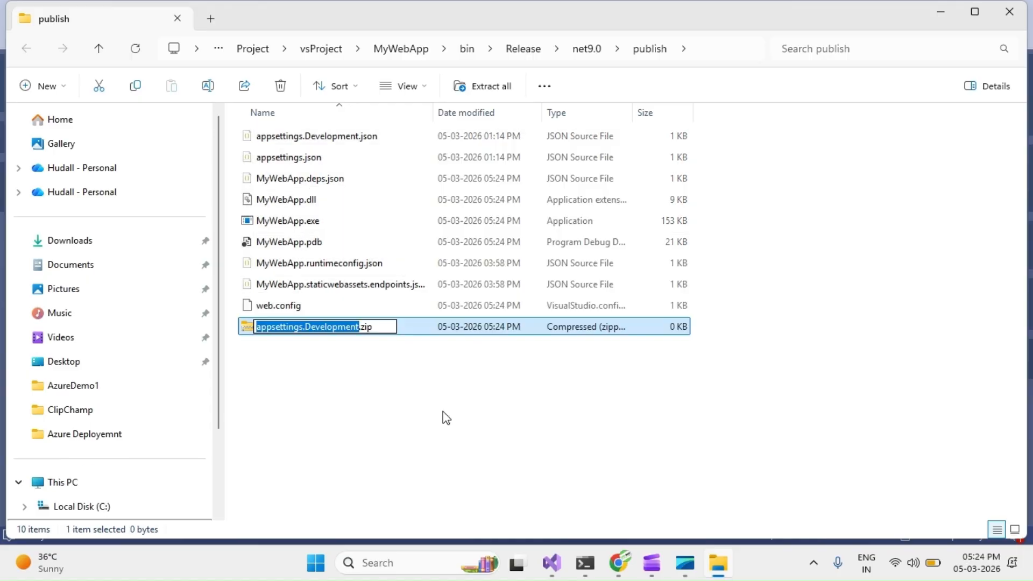
click(349, 340)
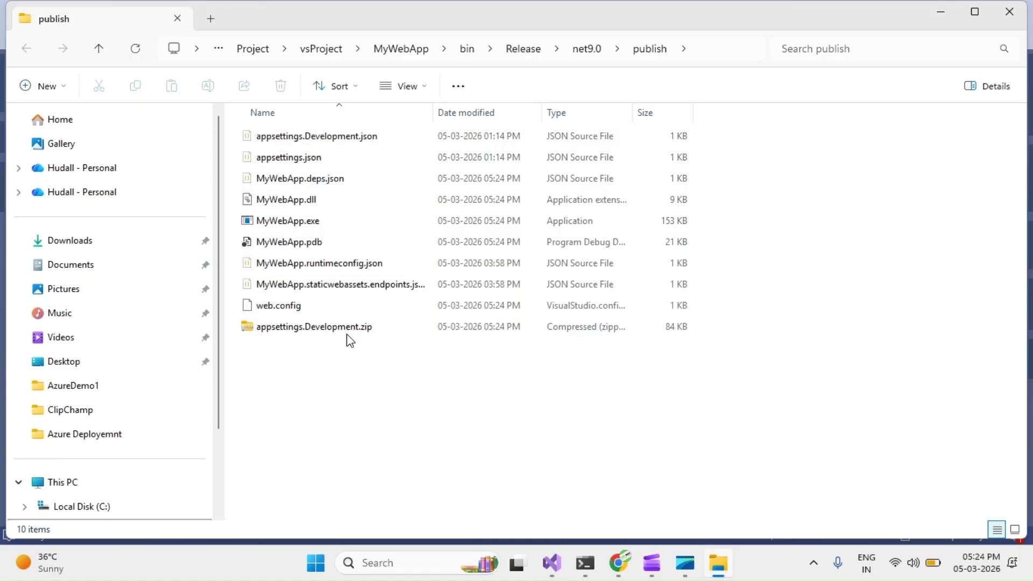
- Rename the new ZIP archive in the publish folder as publish.zip
click(346, 333)
key(F2)
text(publish.zip)
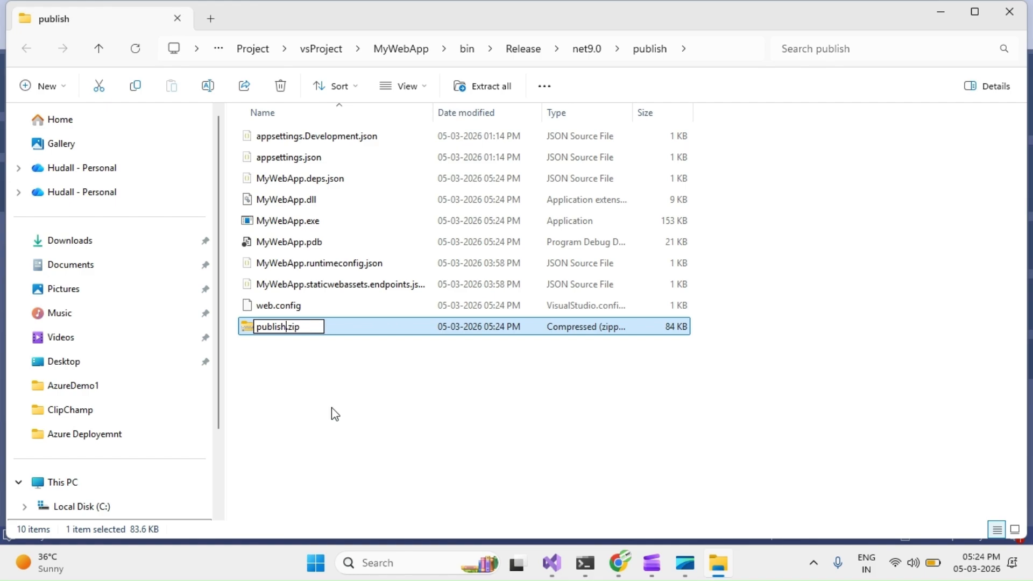
click(331, 407)
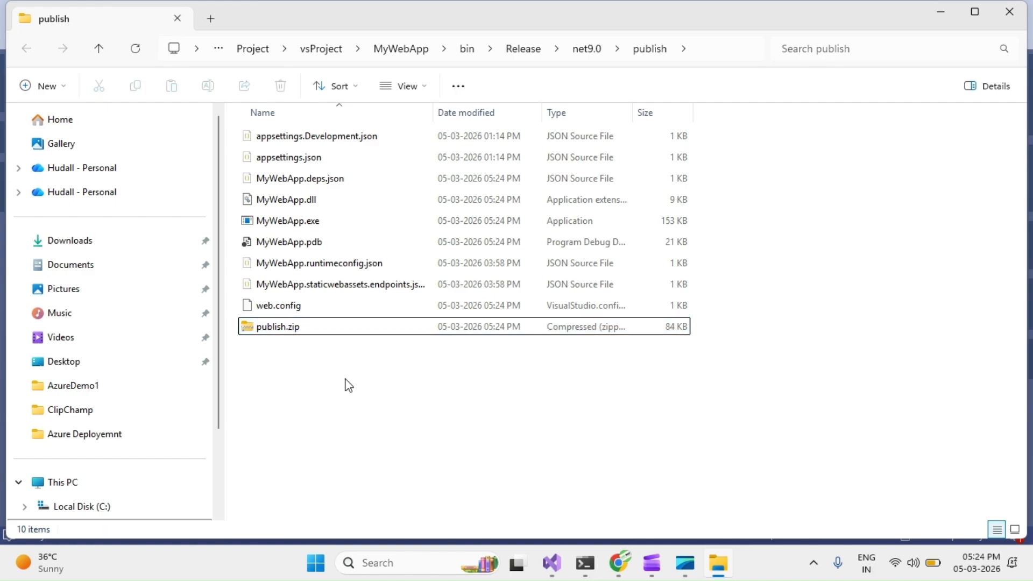
- Switch to Chrome and set the code source in mywebappdemo's Deployment Center to Publish files (new)
click(617, 564)
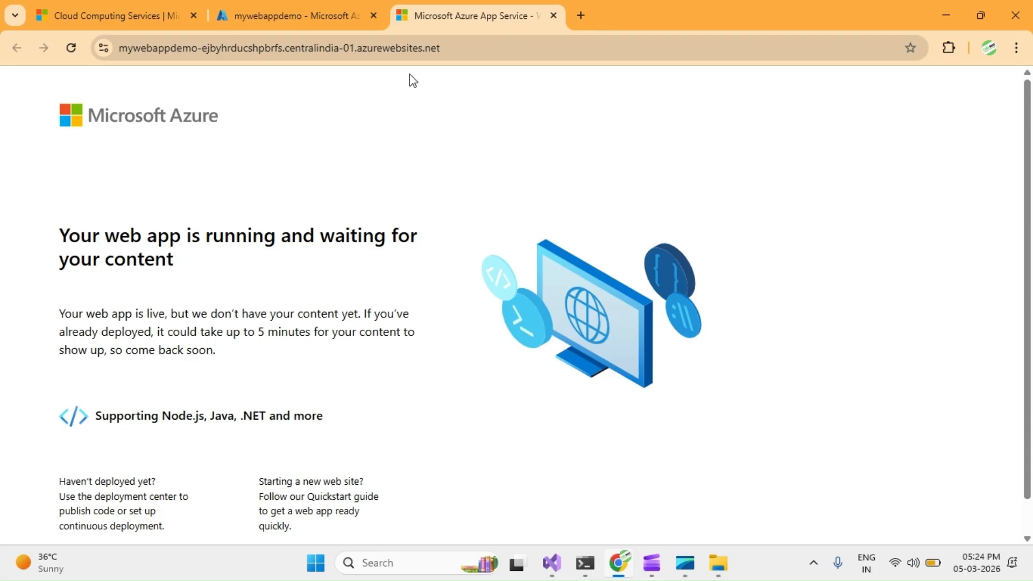
click(301, 16)
scroll(143, 378, down, 2)
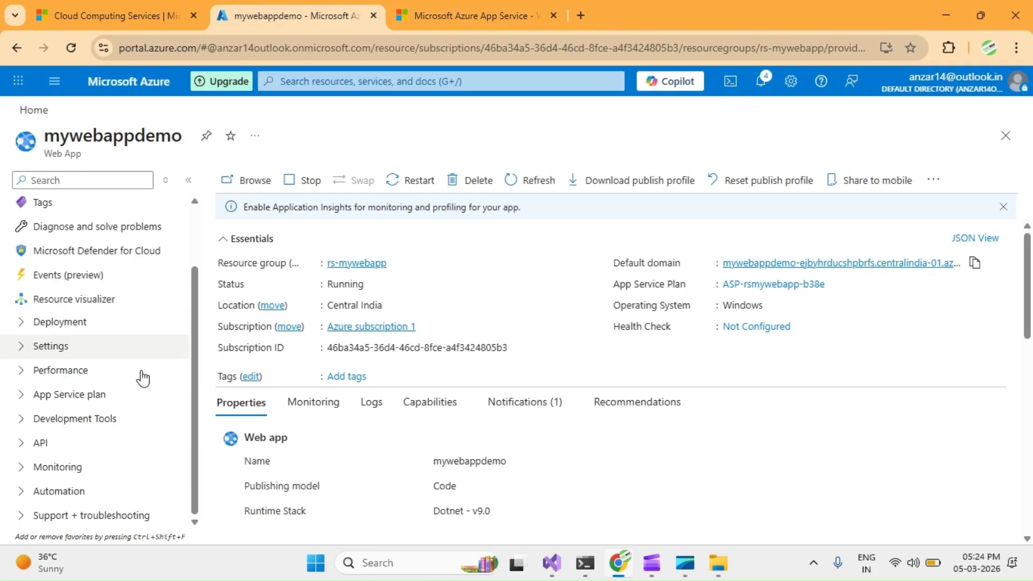
click(106, 323)
click(94, 372)
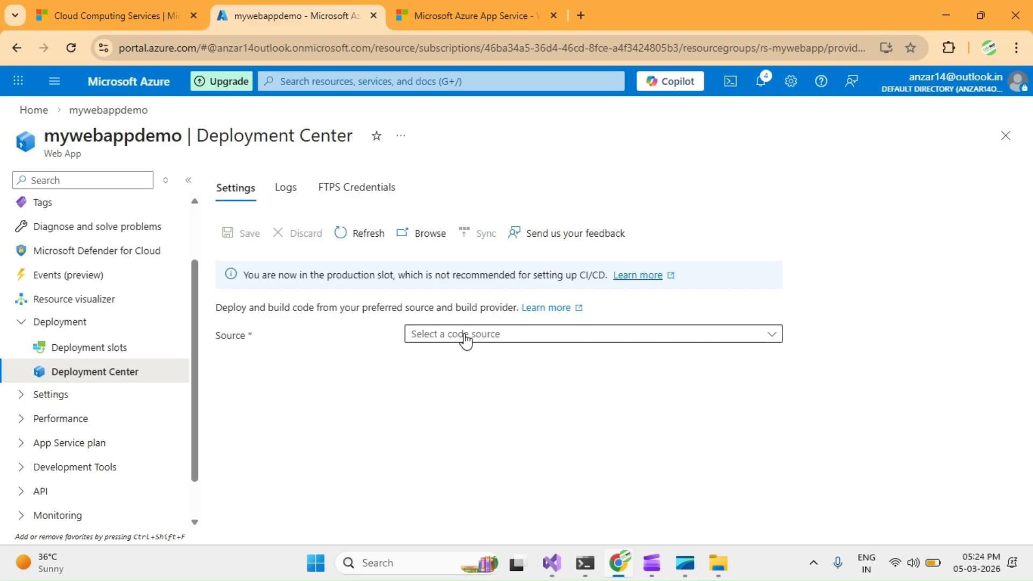
click(465, 337)
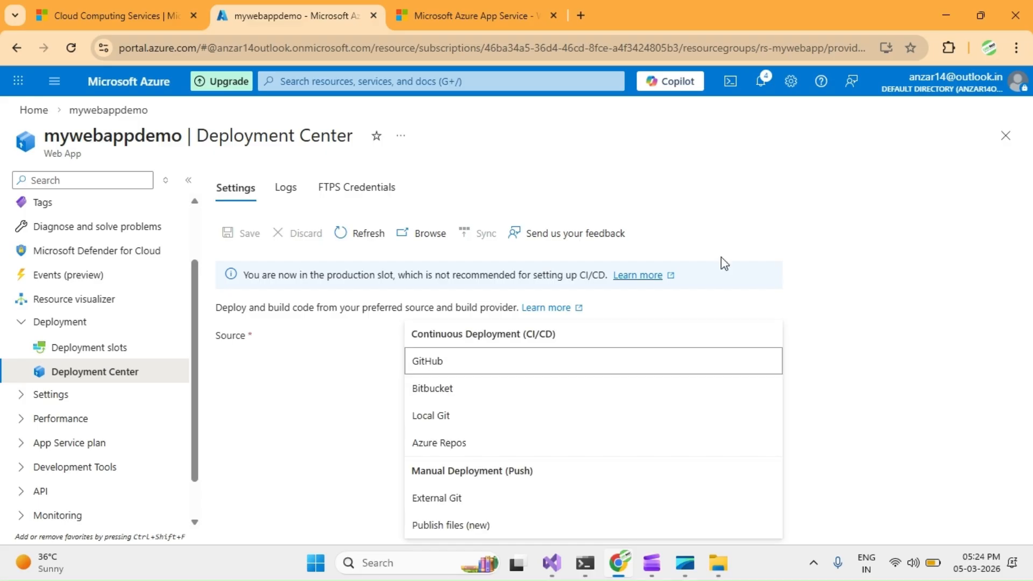
click(452, 526)
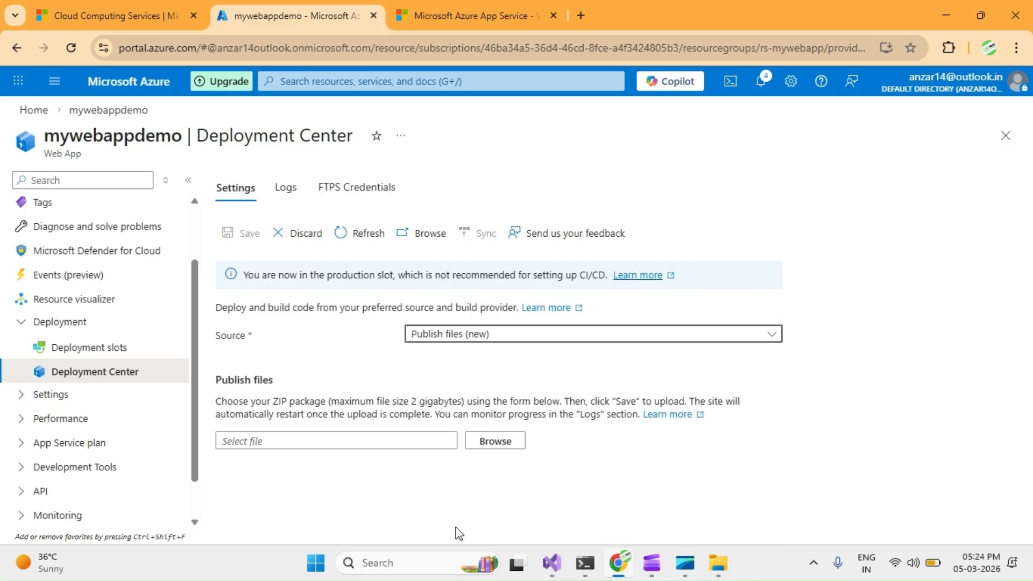
- Choose publish.zip from D:\Project\vsProject\MyWebApp\bin\Release\net9.0\publish as the ZIP package for the deployment
click(511, 441)
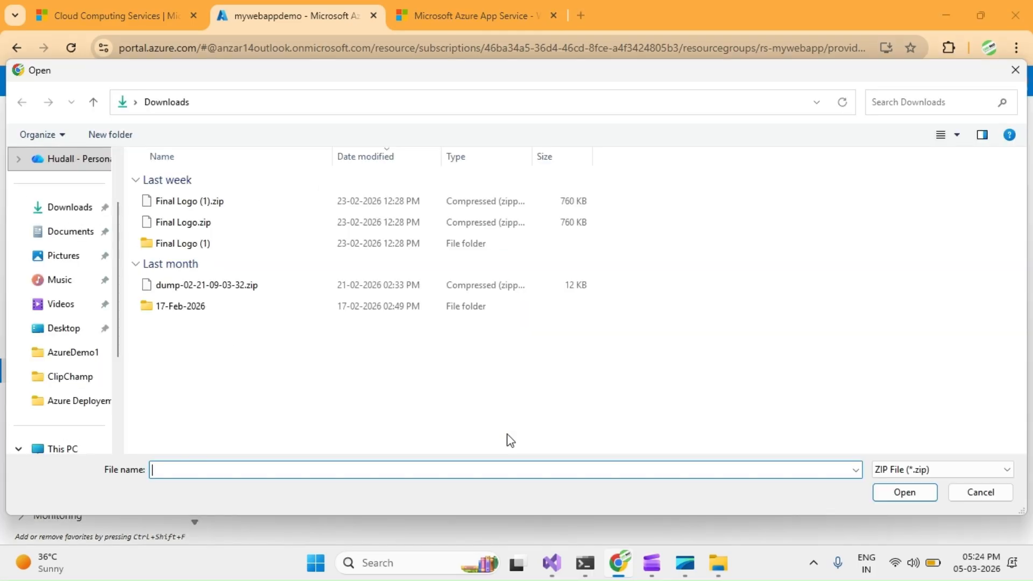
click(717, 564)
click(726, 57)
key(ctrl+c)
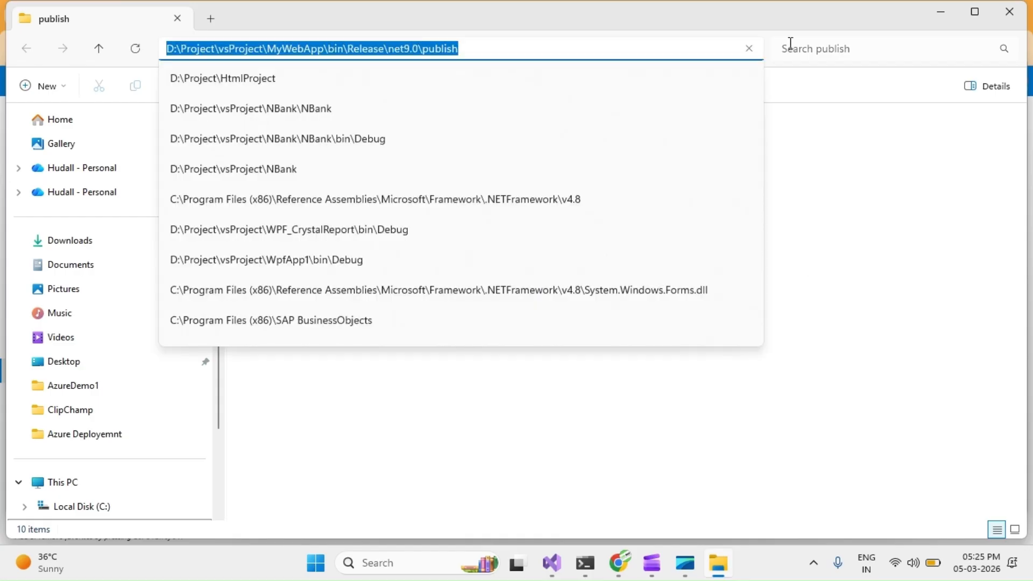
click(940, 12)
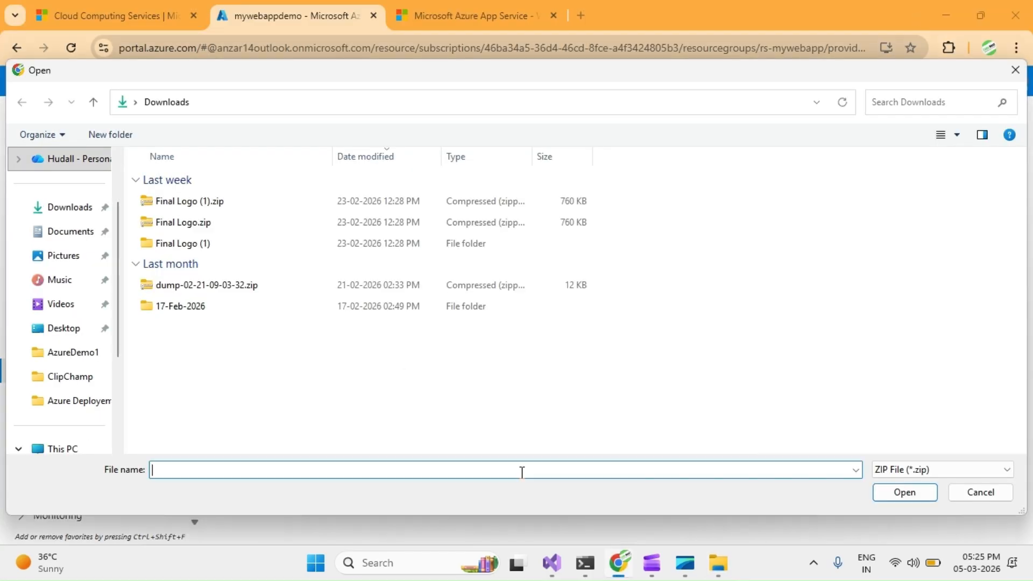
key(ctrl+v)
key(Return)
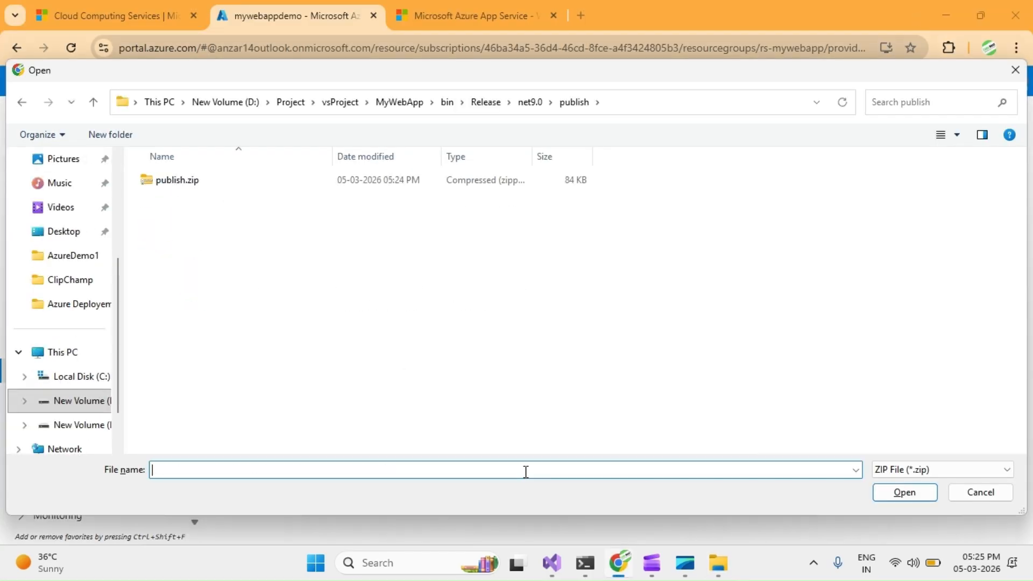
click(163, 177)
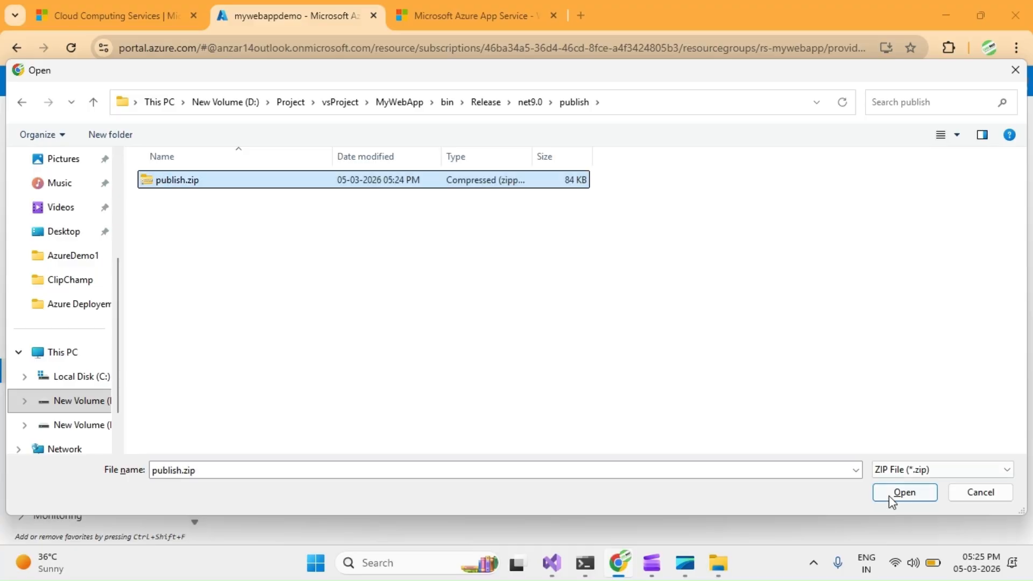
click(889, 494)
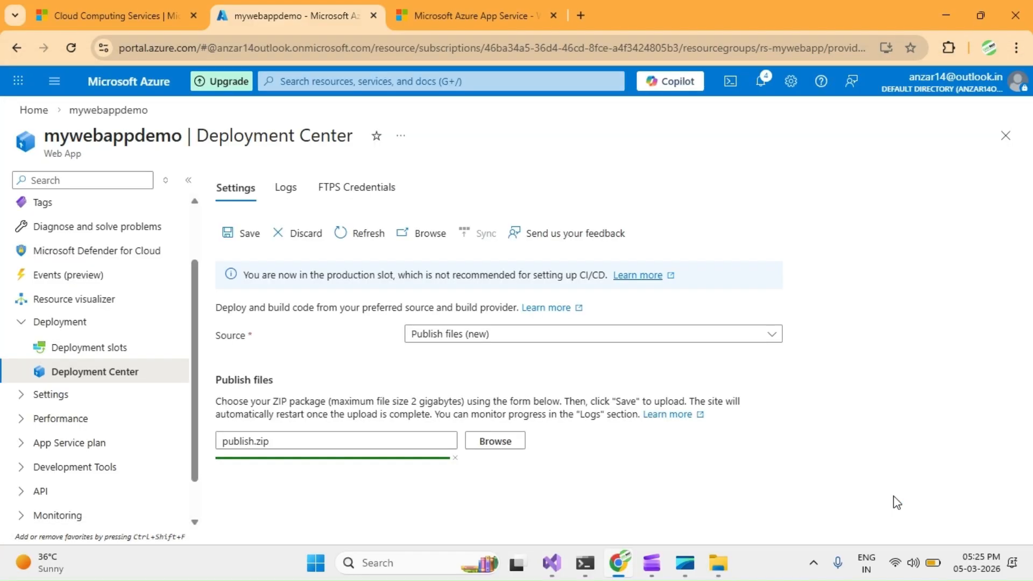
- Save the deployment settings to upload the package, and check the deployment's status in the Deployment Center logs
click(231, 234)
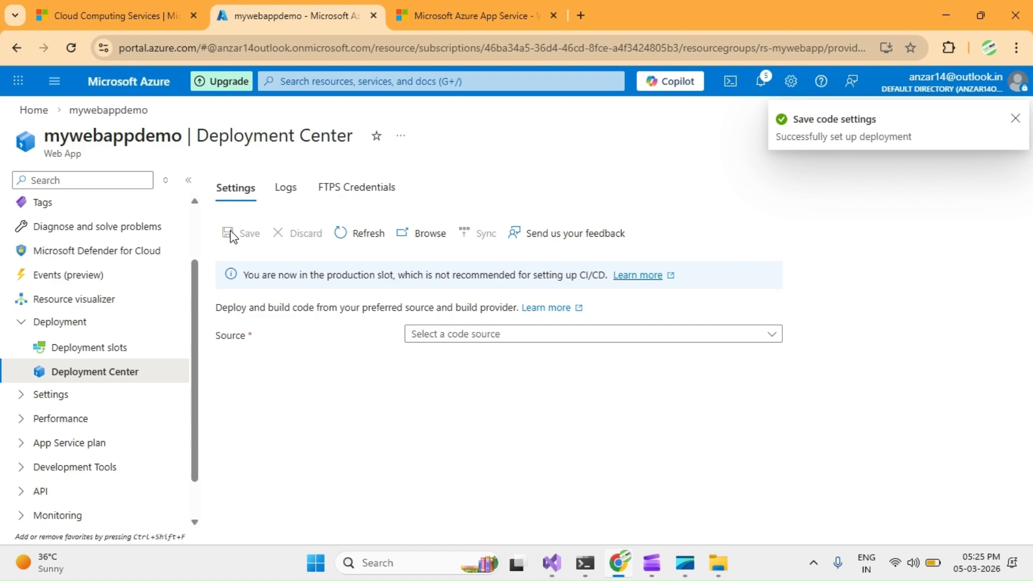
click(1016, 119)
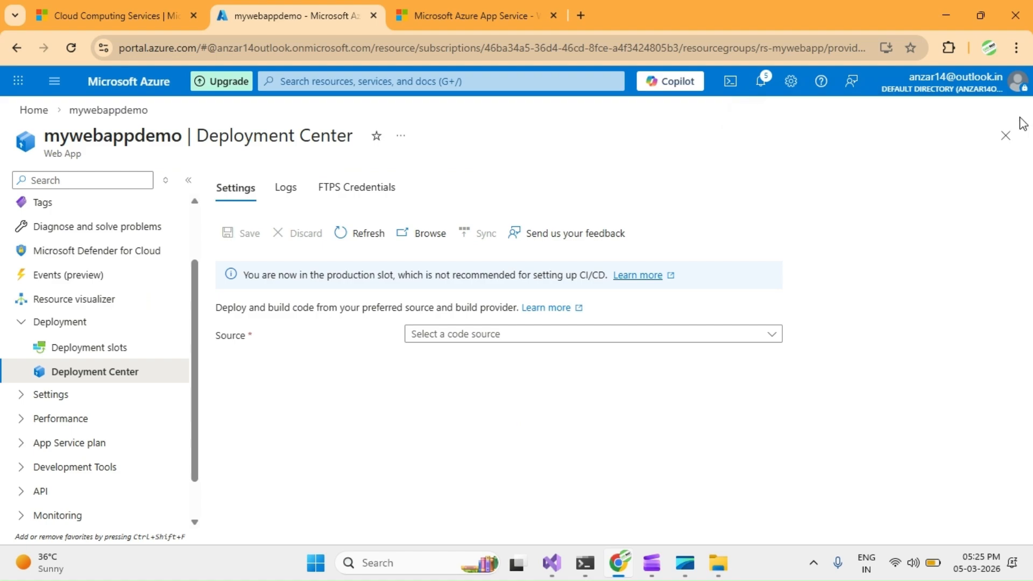
click(285, 186)
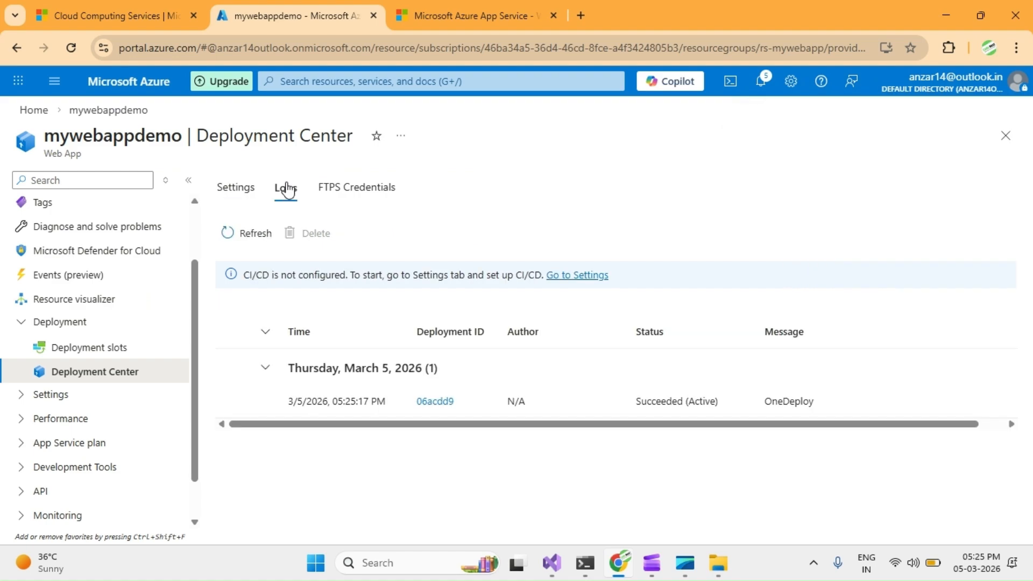
click(686, 401)
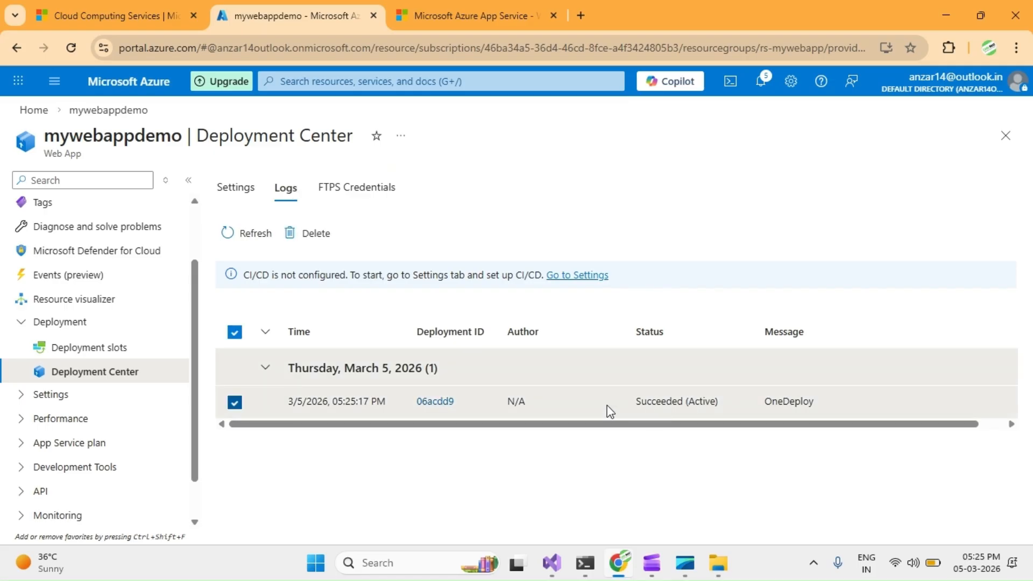
- Reload the mywebappdemo site in its browser tab to check the deployed content
scroll(48, 348, up, 2)
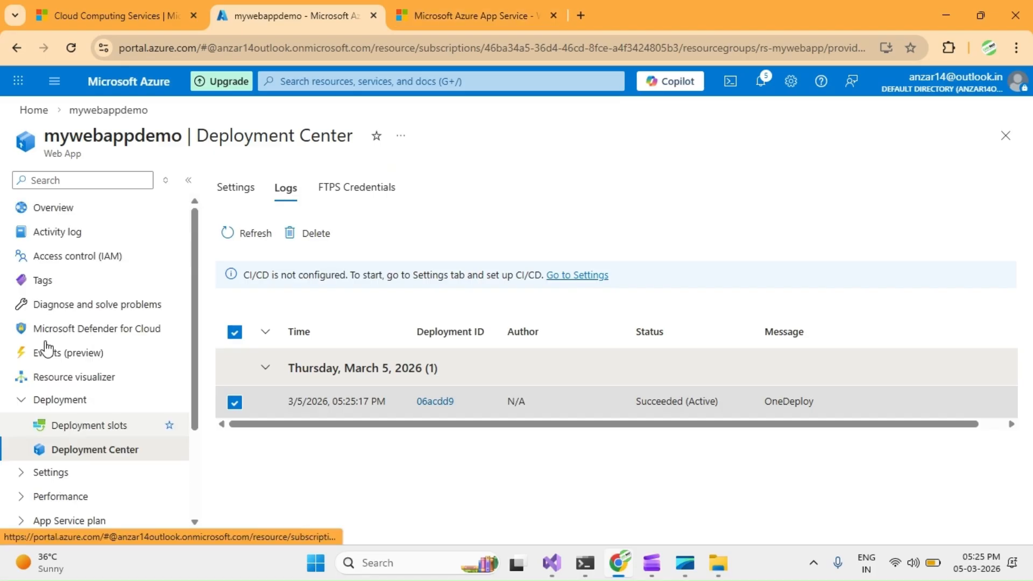
key(ctrl+Tab)
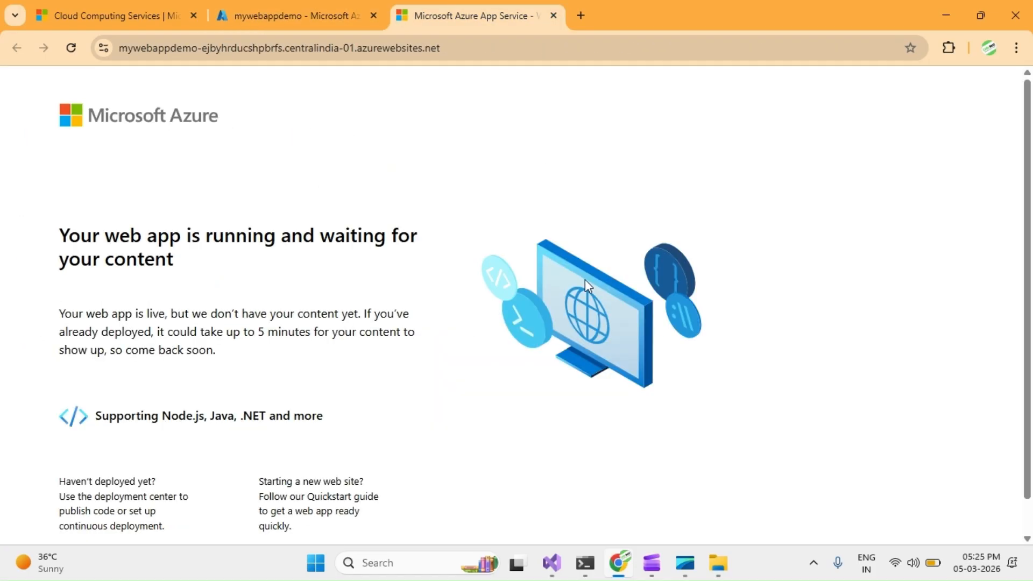
key(F5)
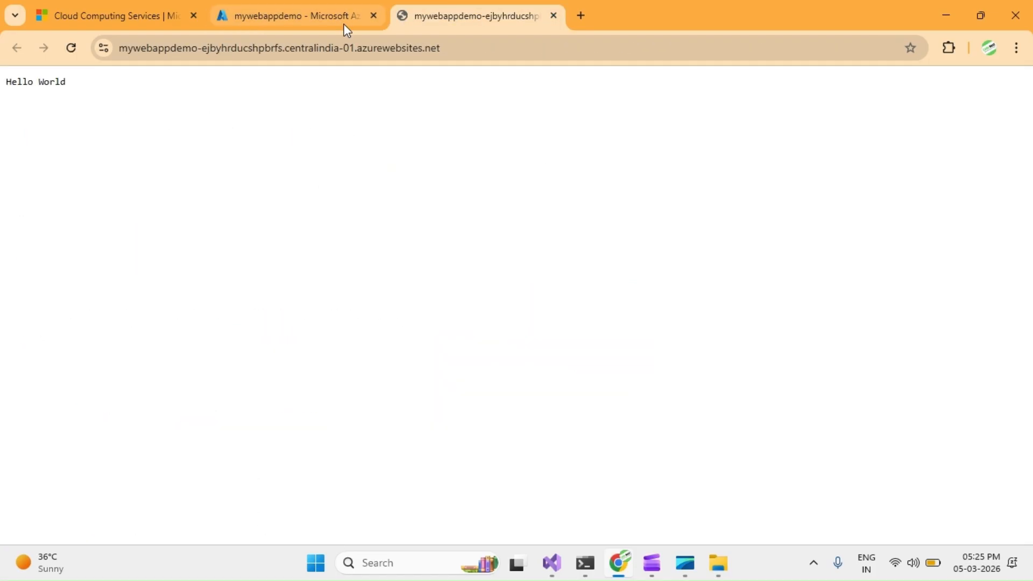
click(464, 54)
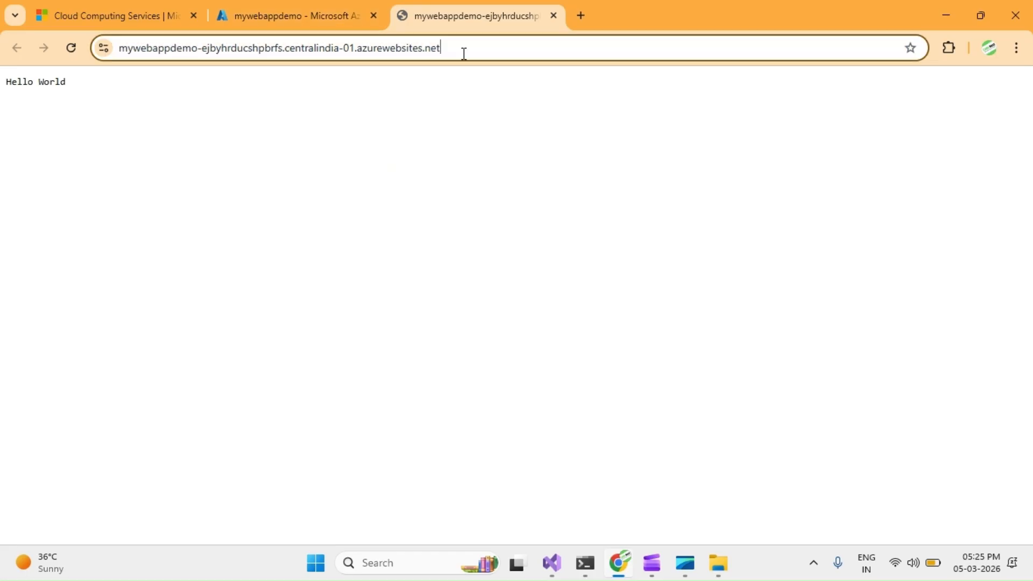
key(ctrl+a)
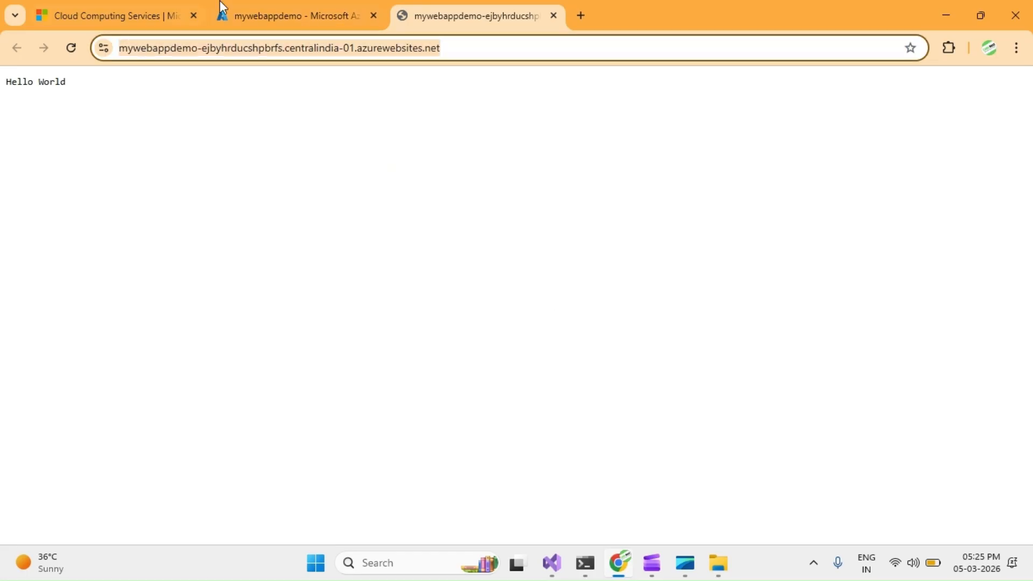
- Switch to Visual Studio, change the root endpoint's response in Program.cs to $"Hello World { System.DateTime.Now}", and save the file
click(551, 565)
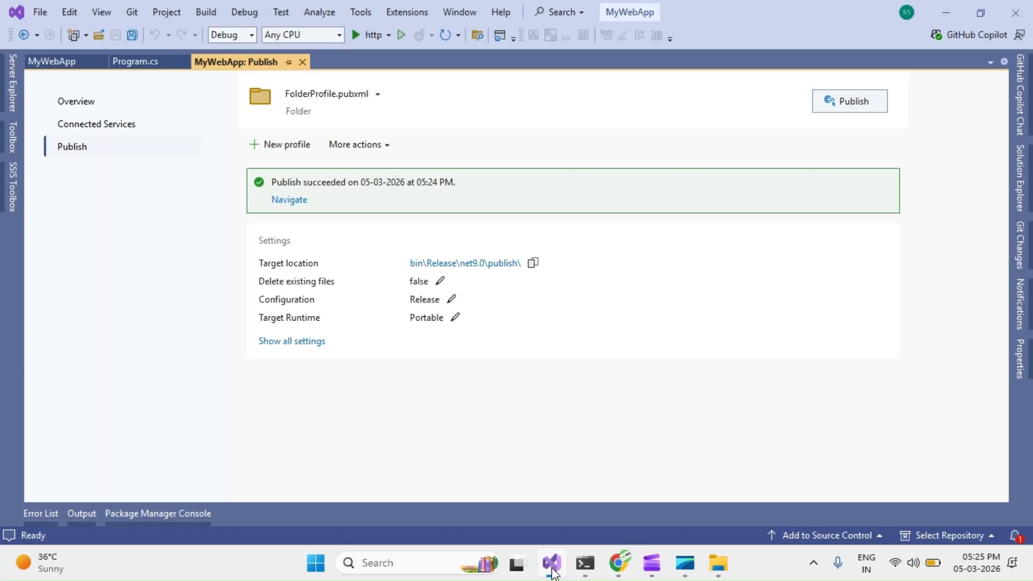
click(142, 62)
click(261, 272)
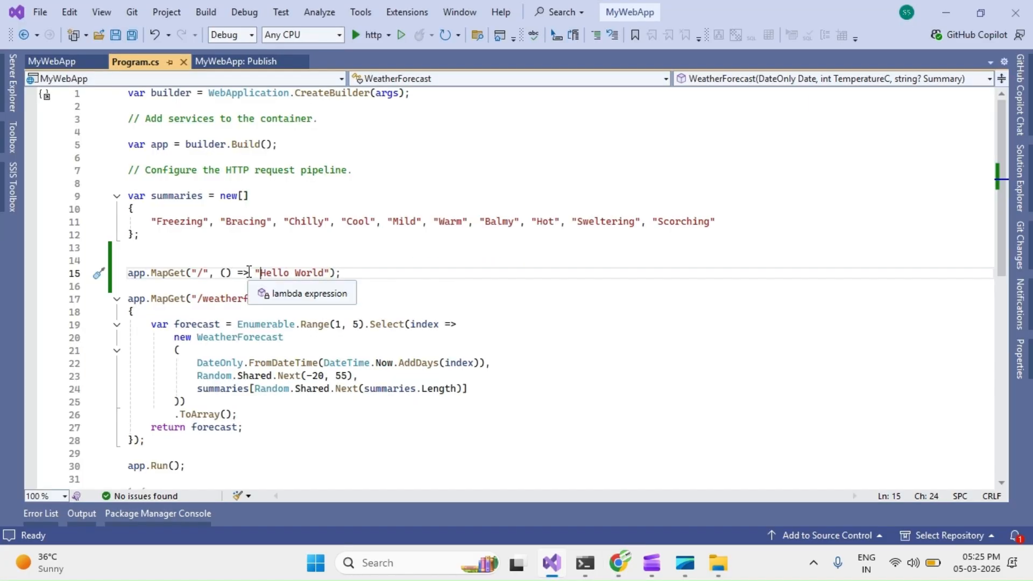
click(249, 272)
text(v)
key(BackSpace)
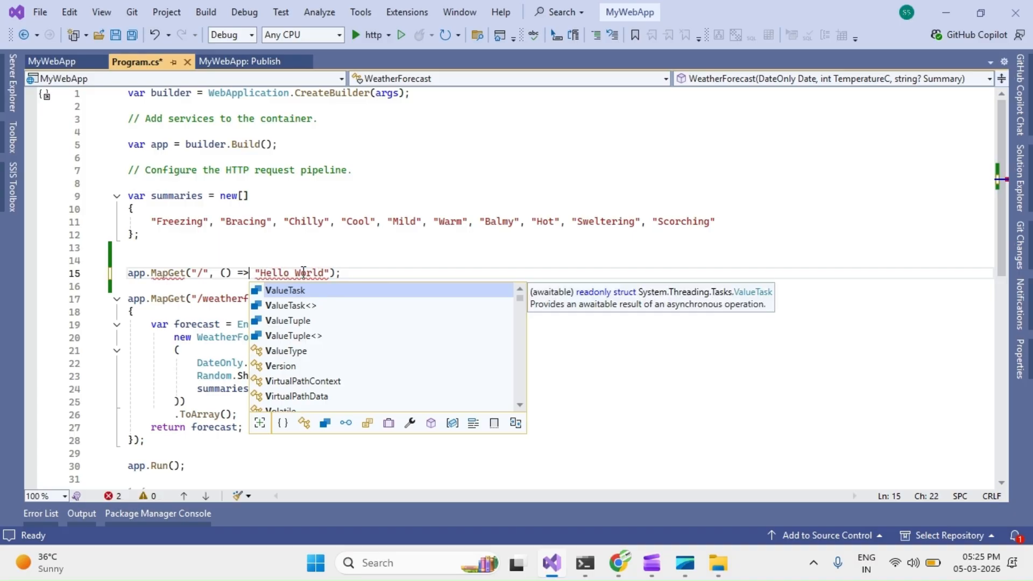
click(311, 209)
click(324, 273)
text({ Sy)
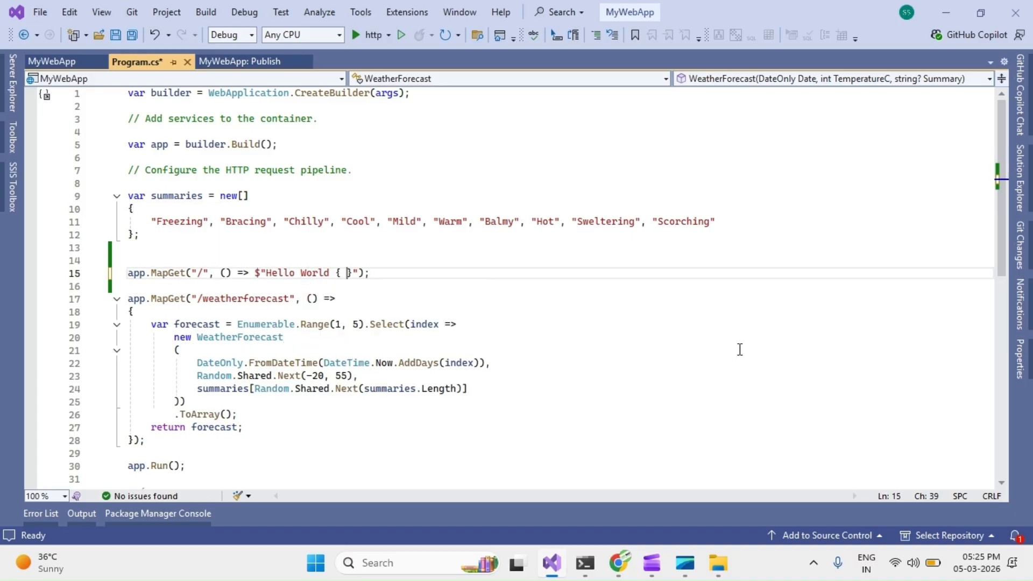
text(stem)
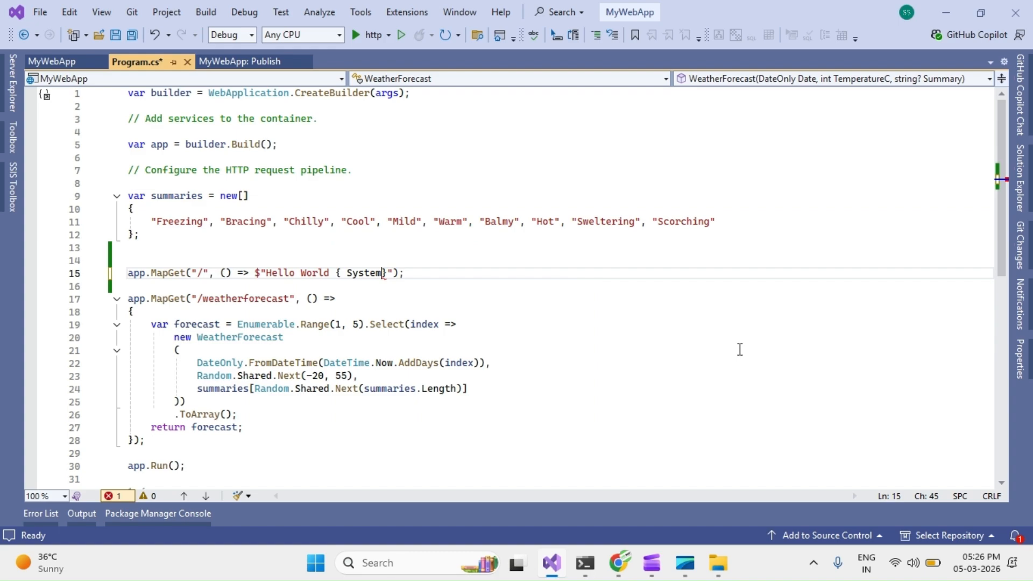
text(.Da)
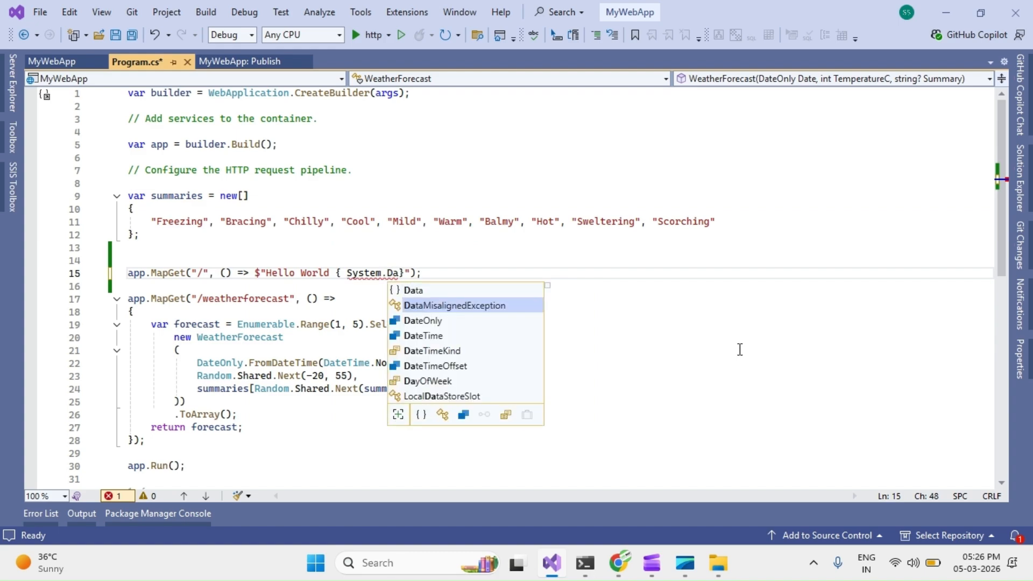
text(teTime.no)
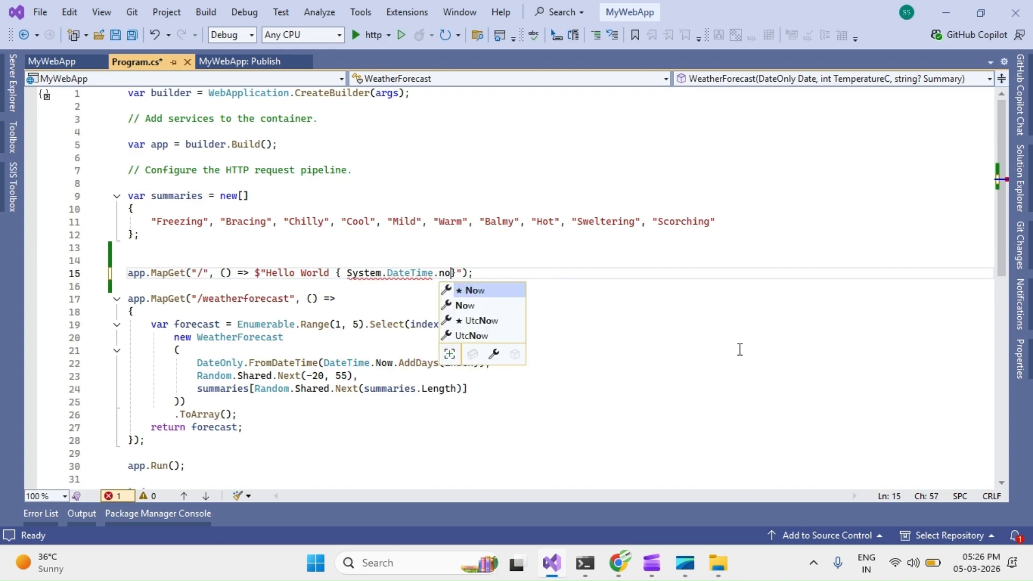
key(Tab)
key(ctrl+s)
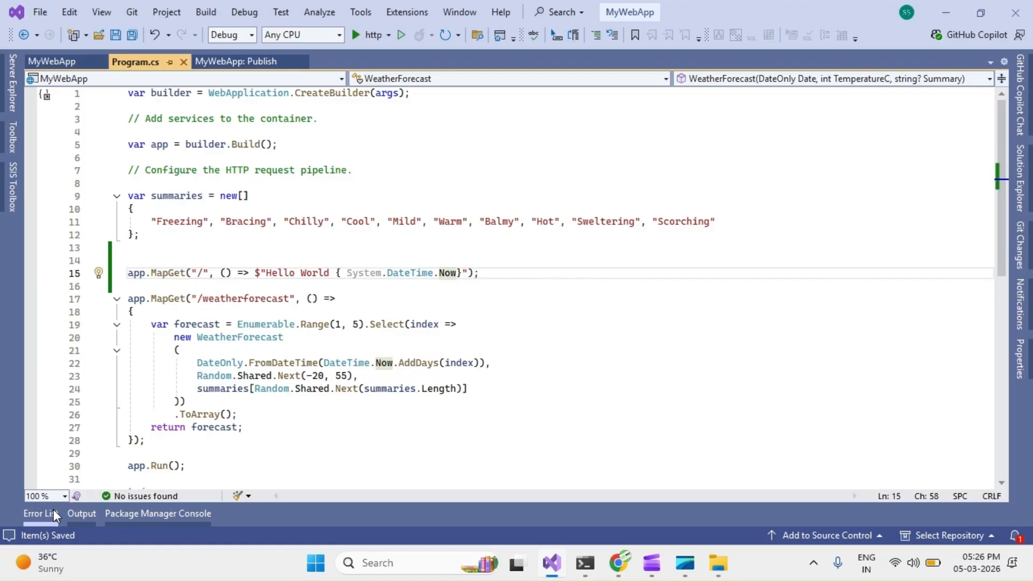
- Publish MyWebApp again with the FolderProfile.pubxml profile
click(213, 64)
click(854, 102)
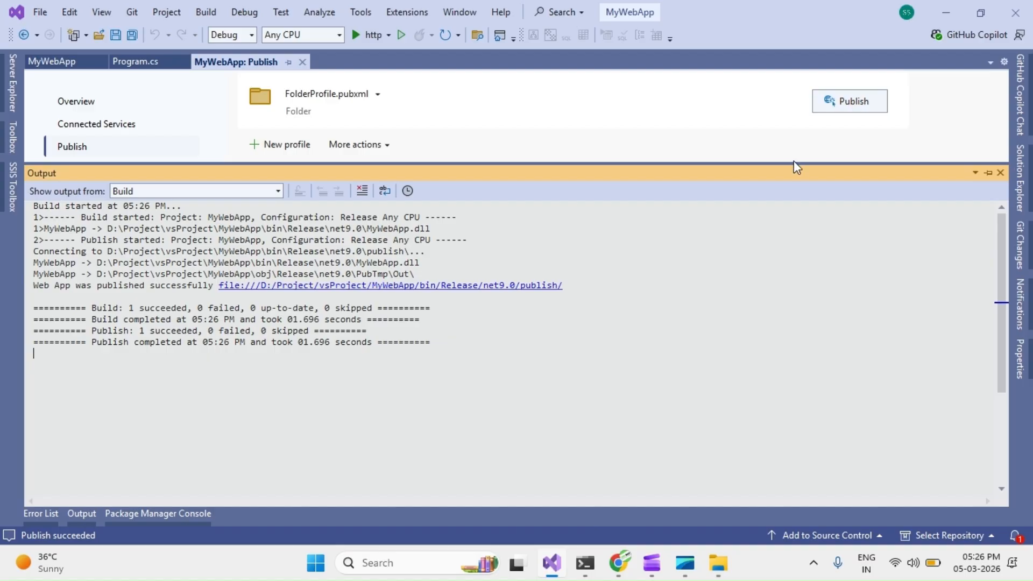
click(632, 96)
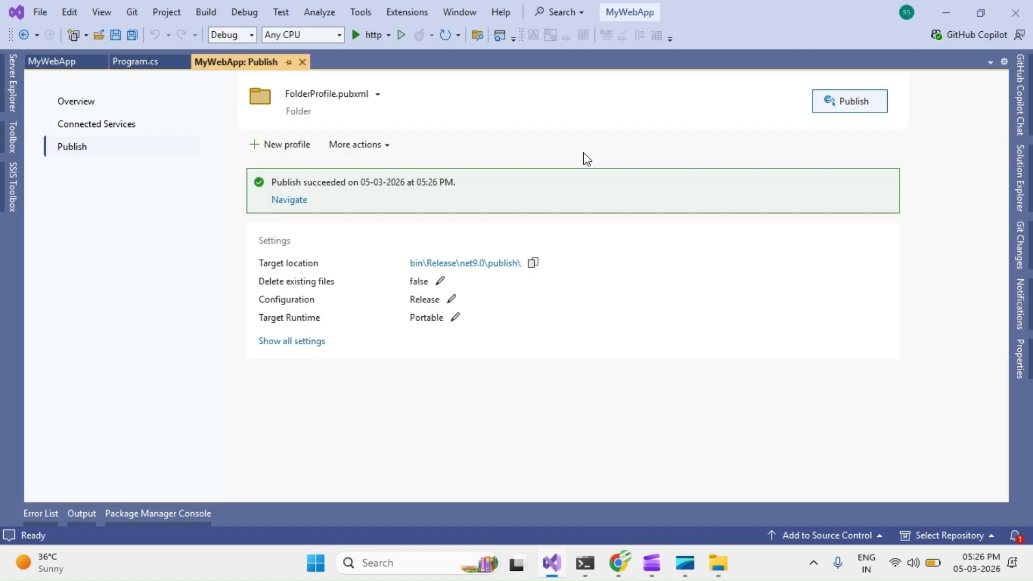
- Open the profile's target location bin\Release\net9.0\publish in File Explorer and delete the old publish.zip
click(497, 264)
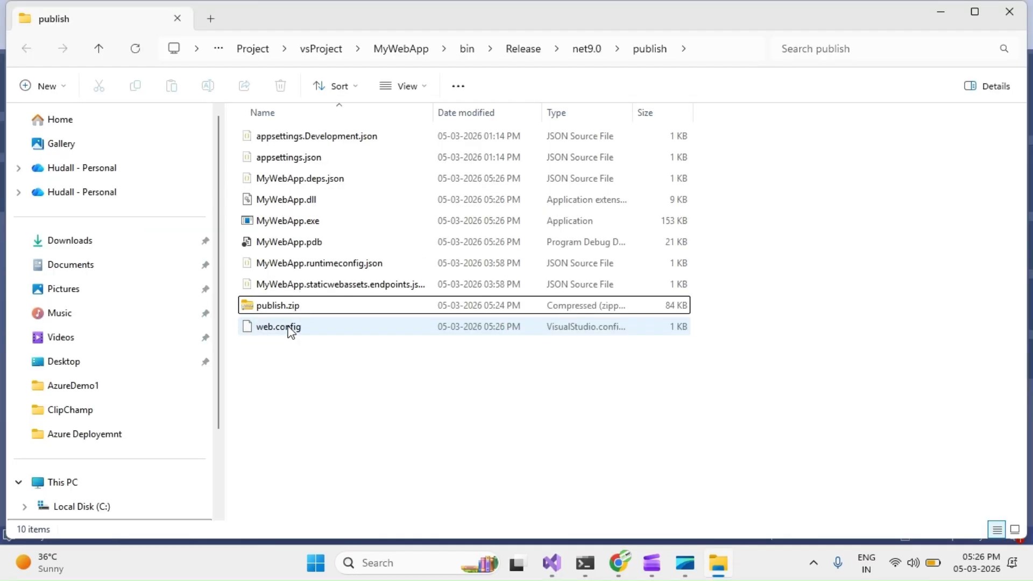
click(294, 311)
key(Delete)
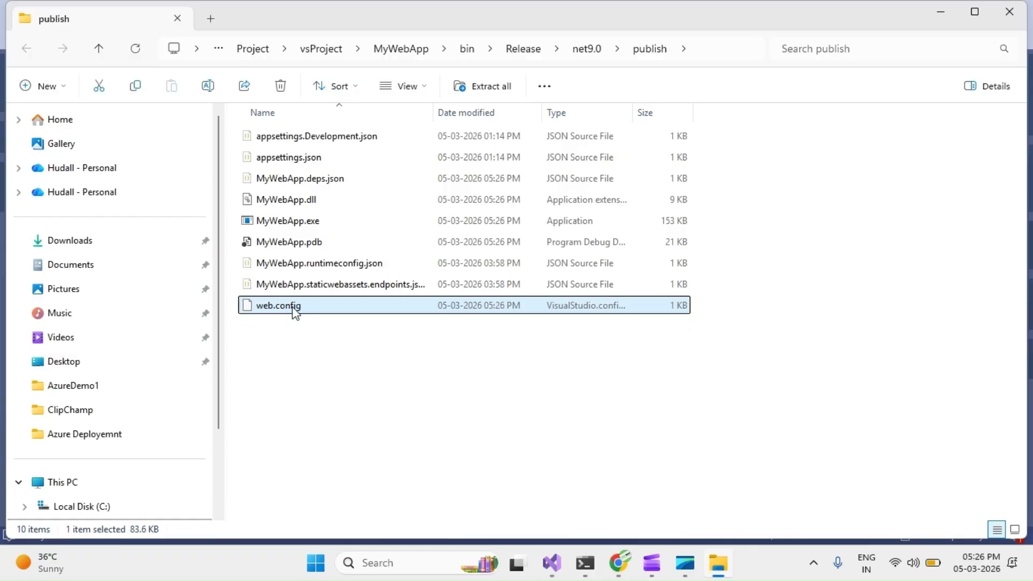
- Compress all the published files into a ZIP archive named publish.zip in the same folder
drag(468, 402, 424, 353)
drag(424, 354, 323, 136)
right_click(323, 137)
click(606, 268)
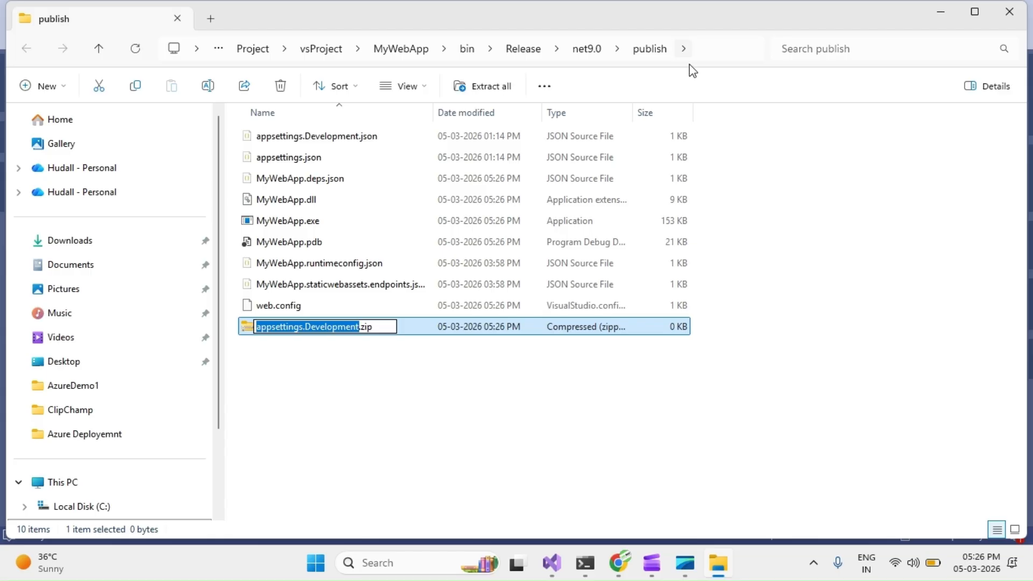
text(pub)
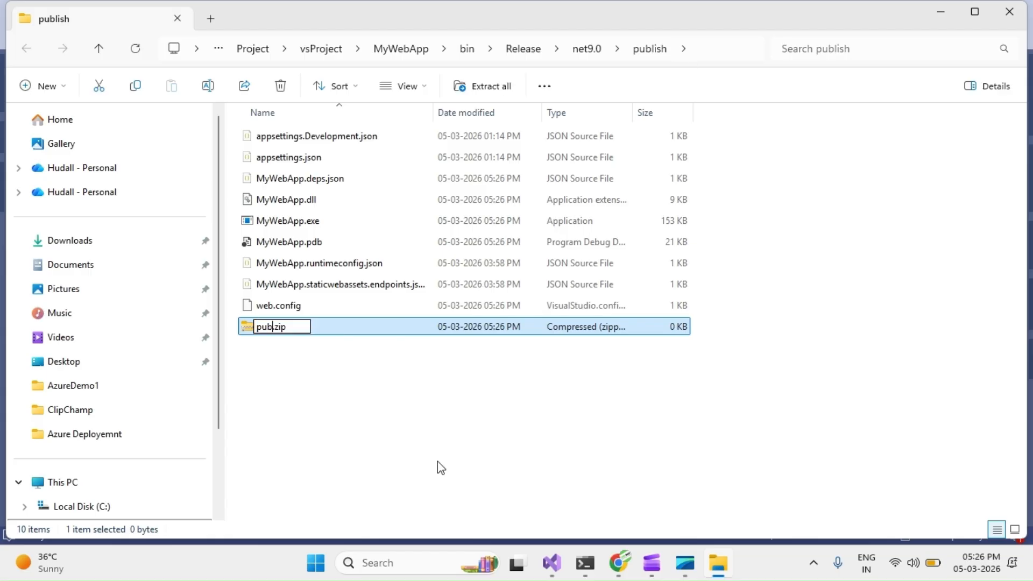
text(lish)
click(437, 462)
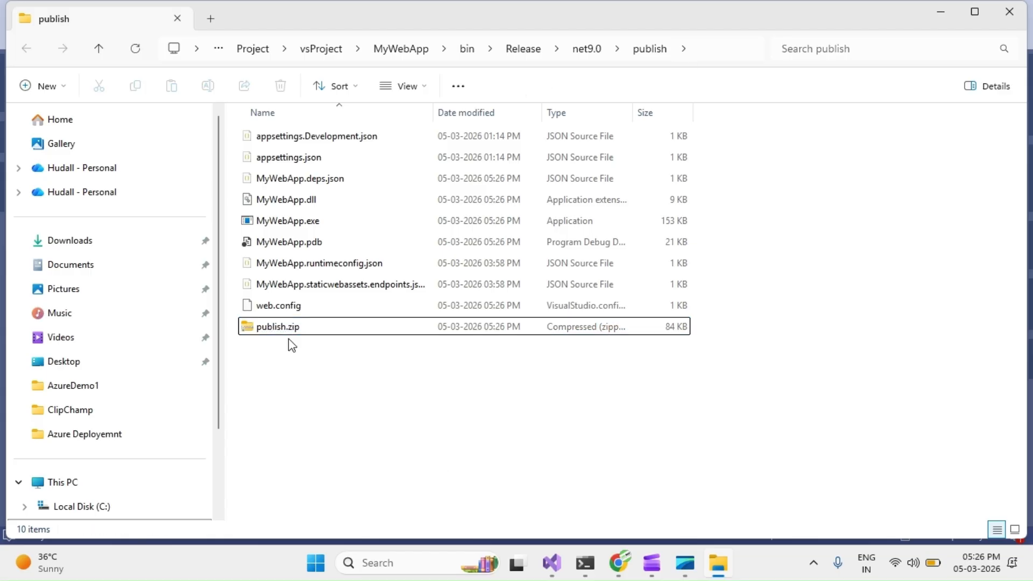
- Copy publish.zip, switch to Chrome, and set mywebappdemo's Deployment Center code source to Publish files (new)
click(288, 332)
key(ctrl+c)
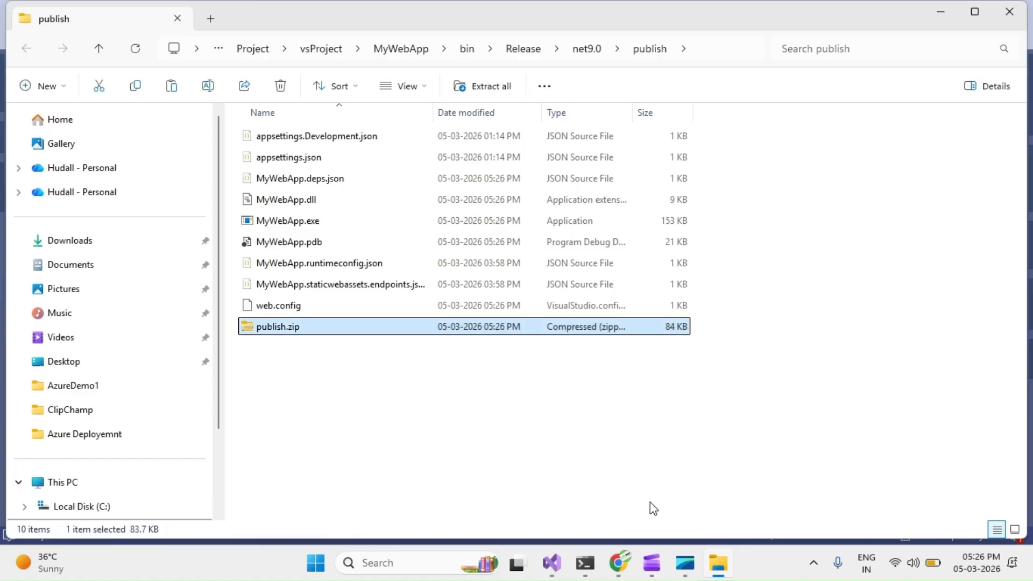
click(613, 566)
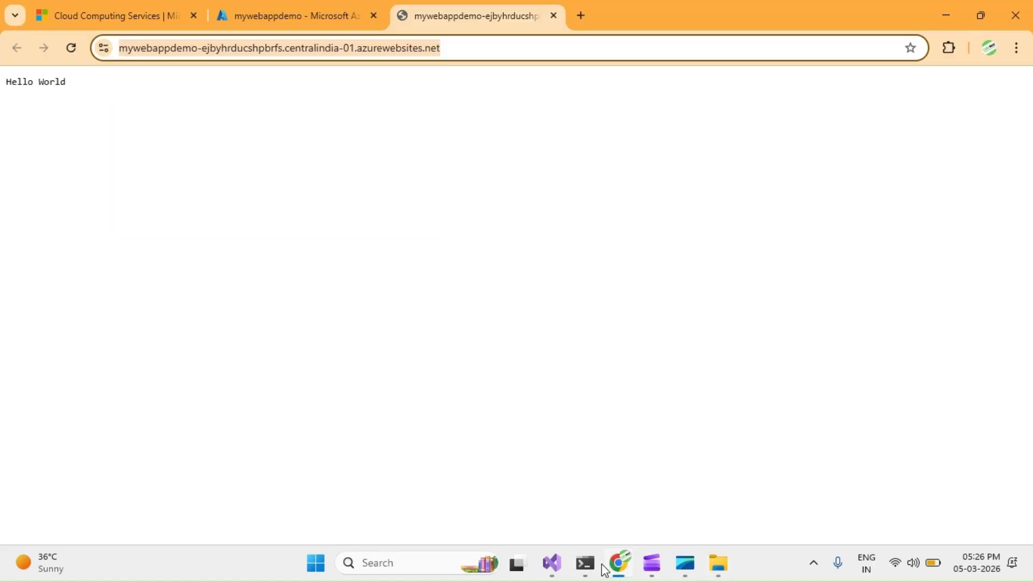
click(274, 21)
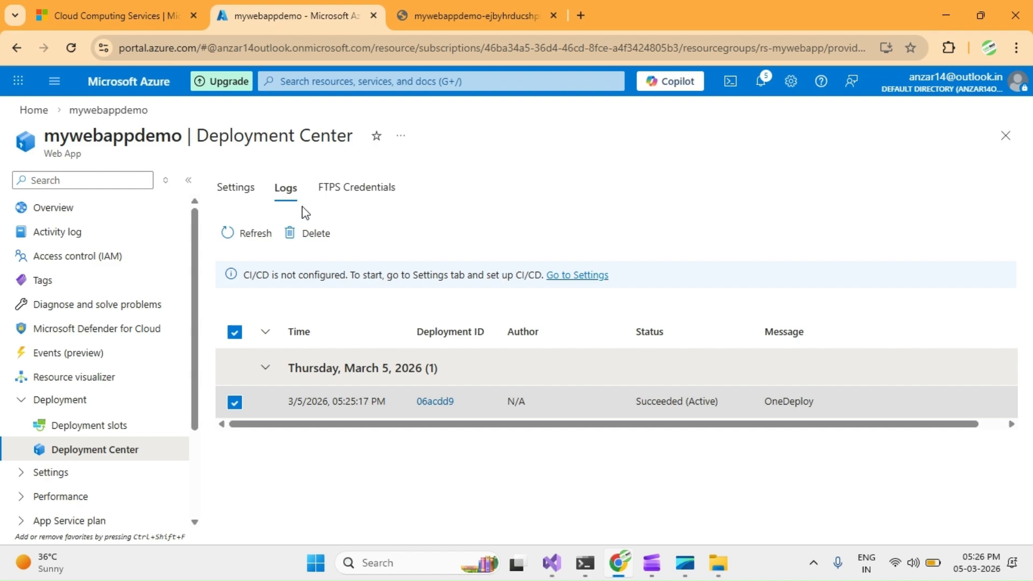
click(236, 189)
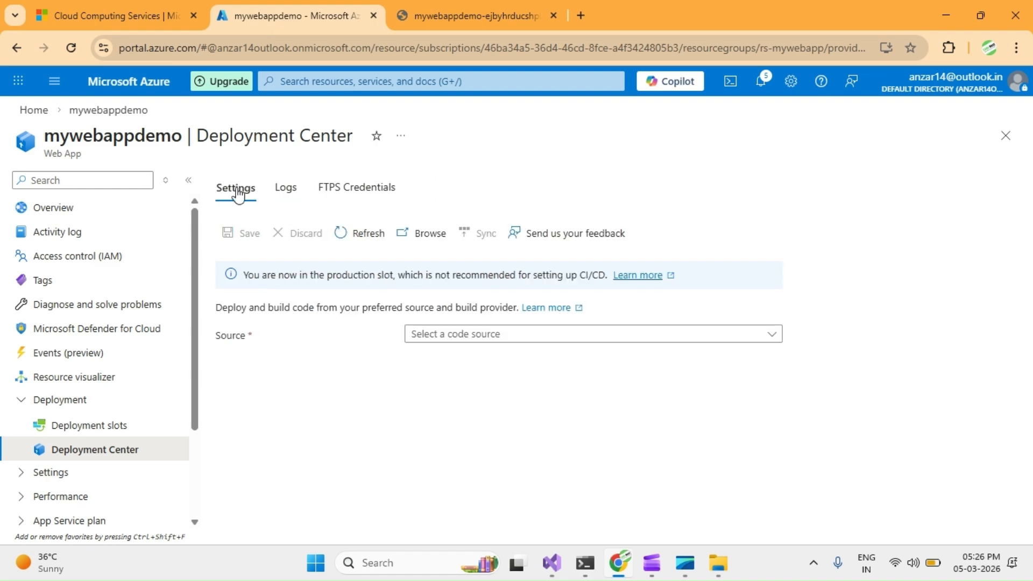
click(512, 338)
click(461, 528)
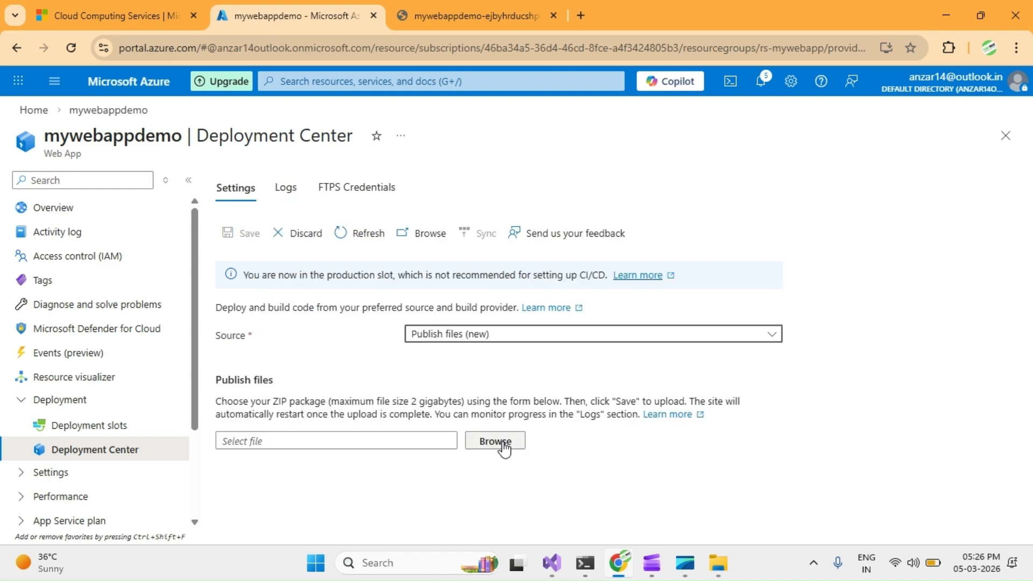
- Choose the rebuilt publish.zip as the ZIP package and save the settings to upload it
click(504, 445)
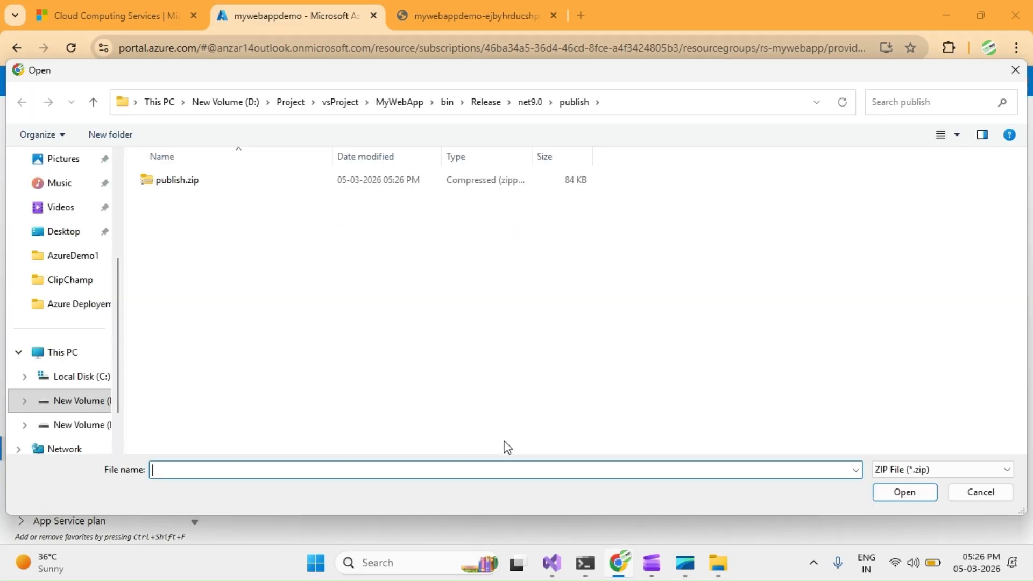
key(ctrl+v)
click(893, 492)
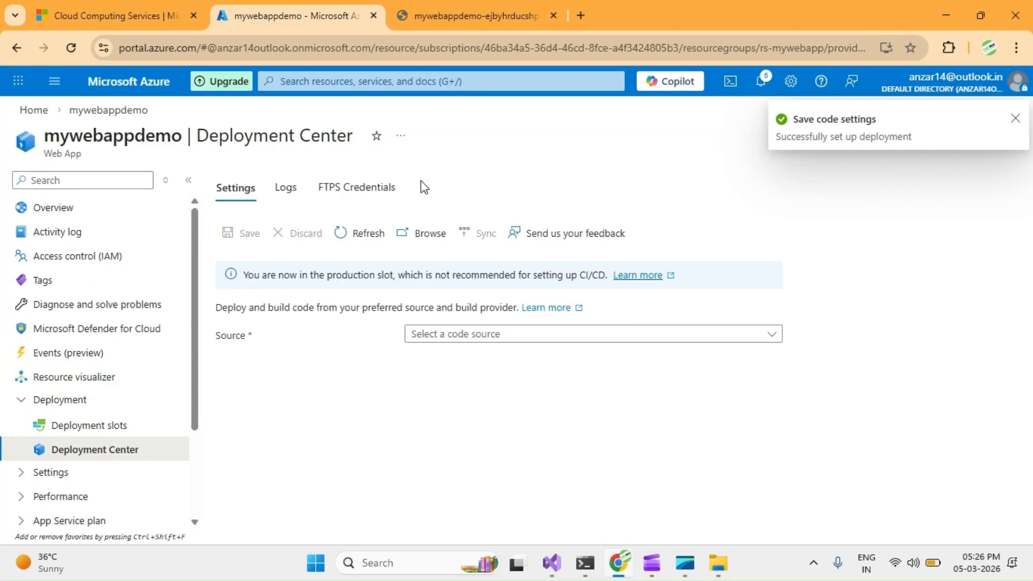
- Check the newest deployment's status in the Deployment Center logs and reload the mywebappdemo site to inspect its updated response
click(295, 189)
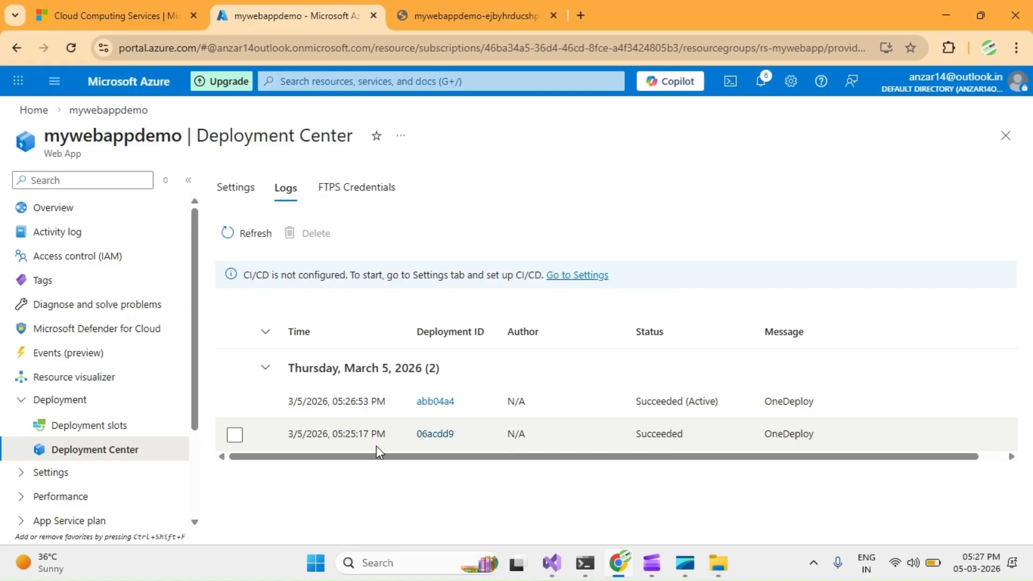
click(334, 402)
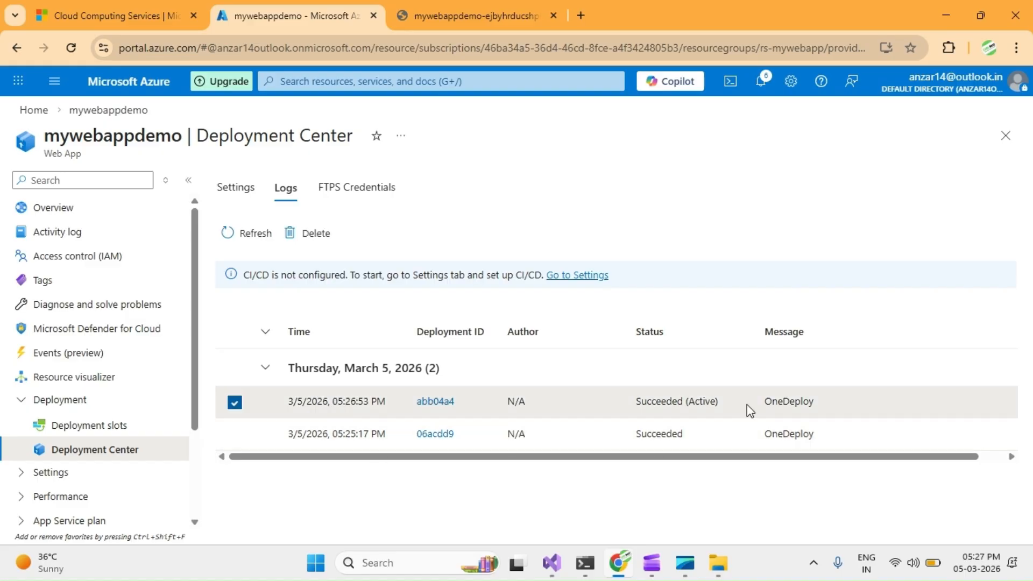
click(520, 8)
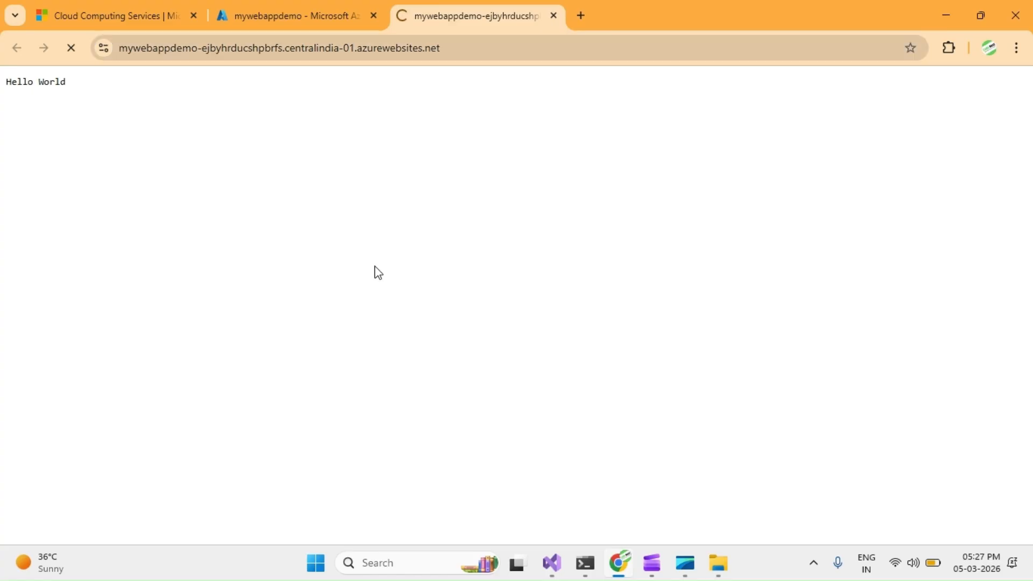
drag(181, 82, 2, 103)
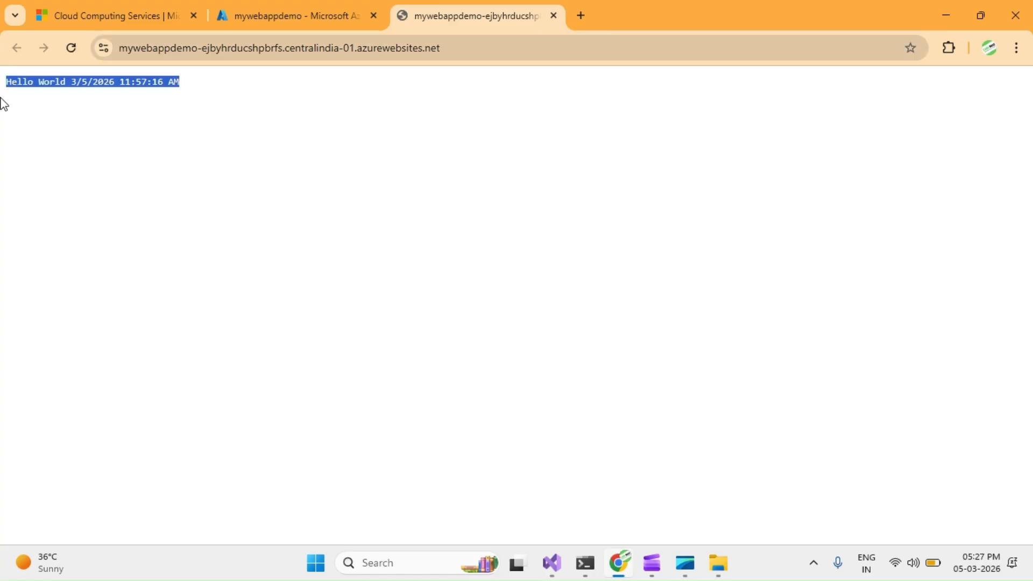